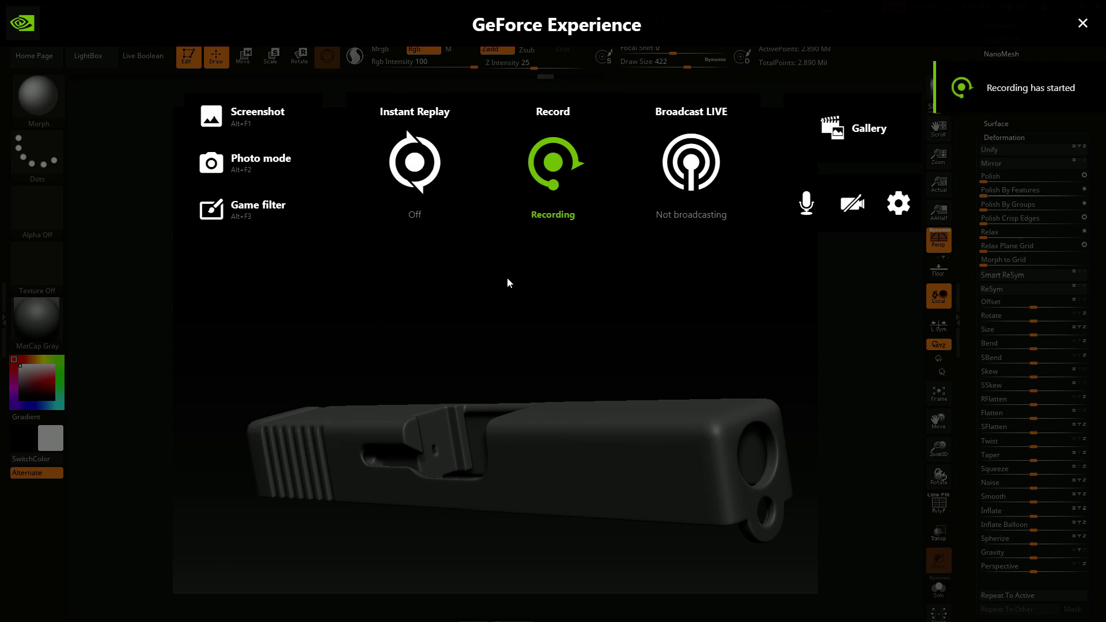
Step: Decimate the current slide mesh to 20% with Decimation Master
key("alt+z")
left_click_drag(534, 303, 569, 249)
left_click(666, 21)
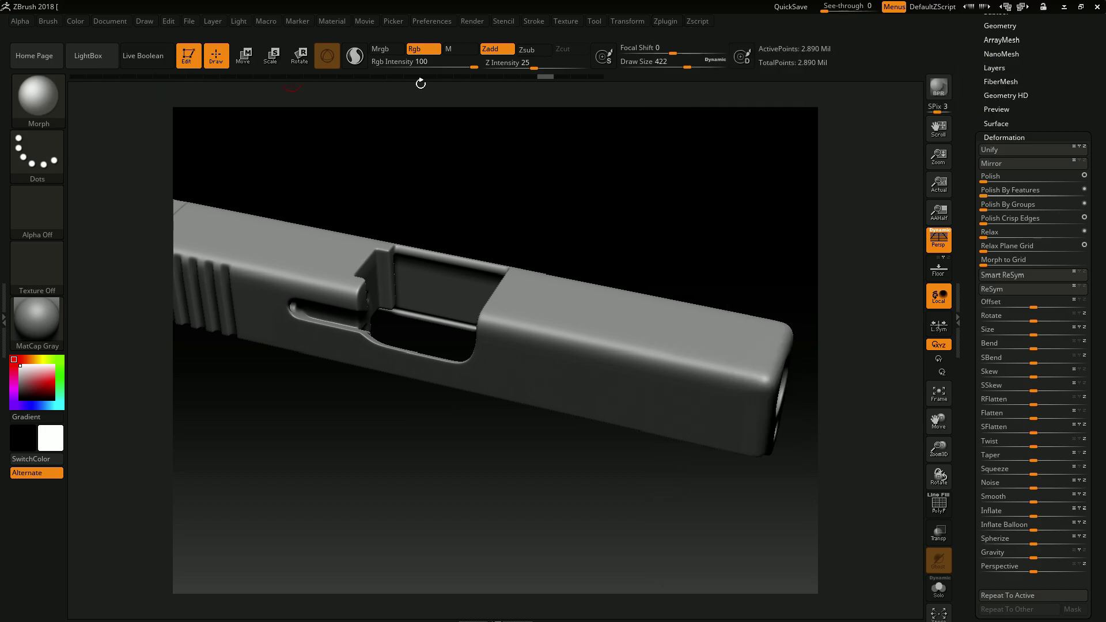
left_click(660, 23)
left_click(663, 23)
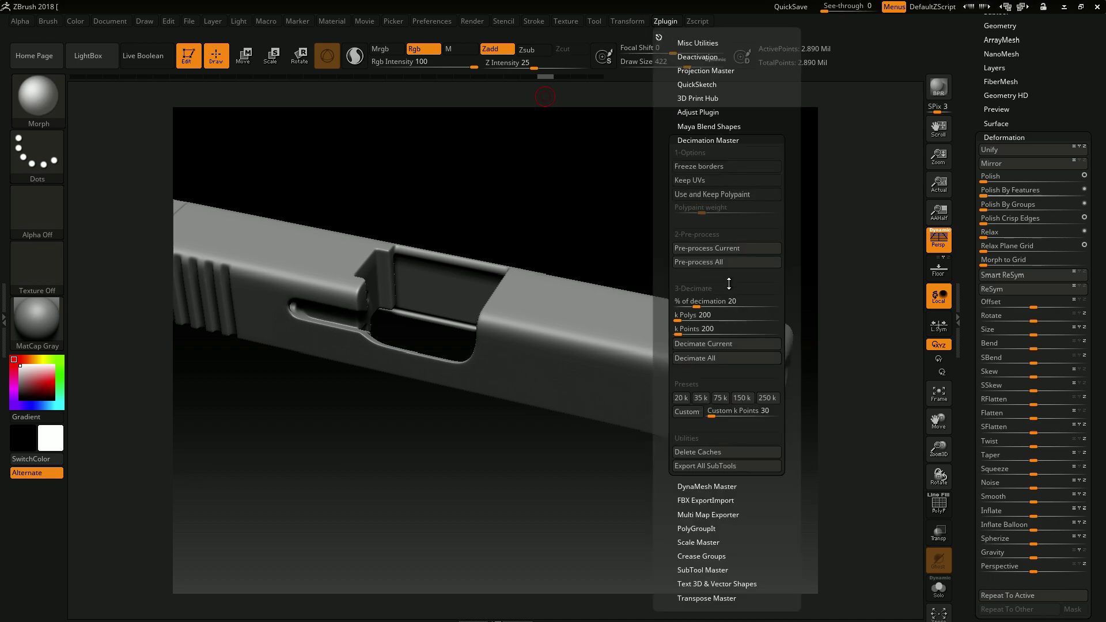
left_click(712, 298)
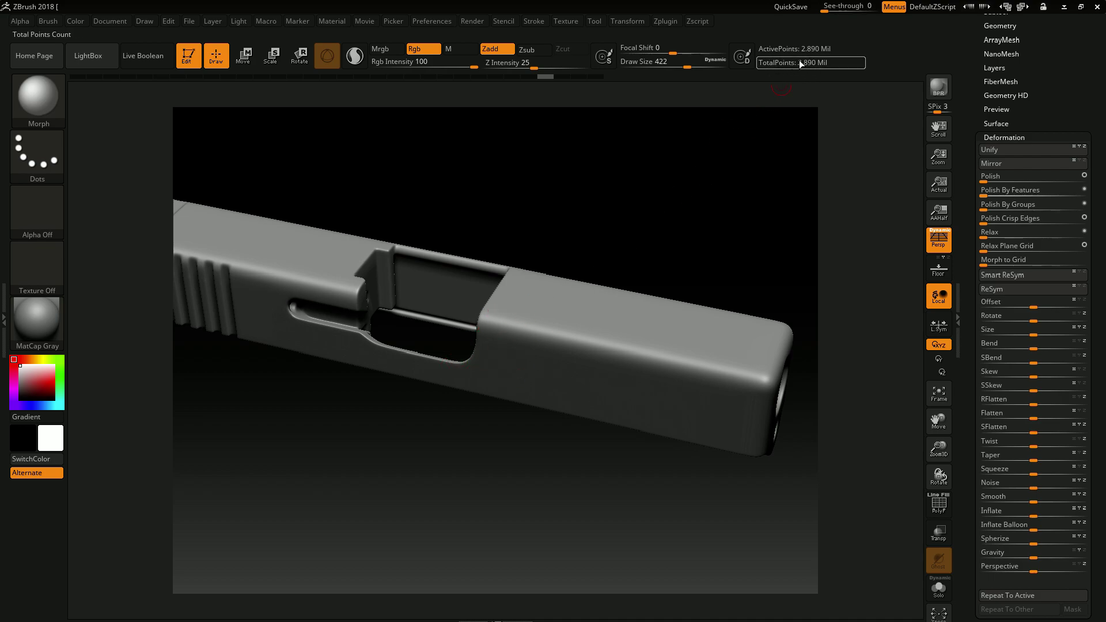
left_click(665, 21)
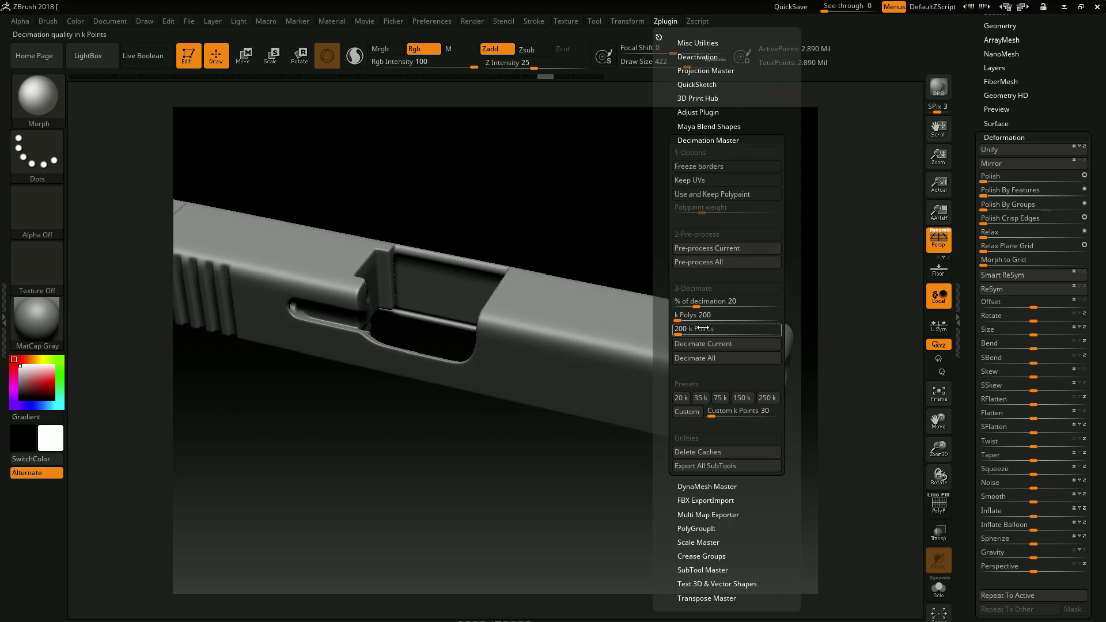
left_click(695, 301)
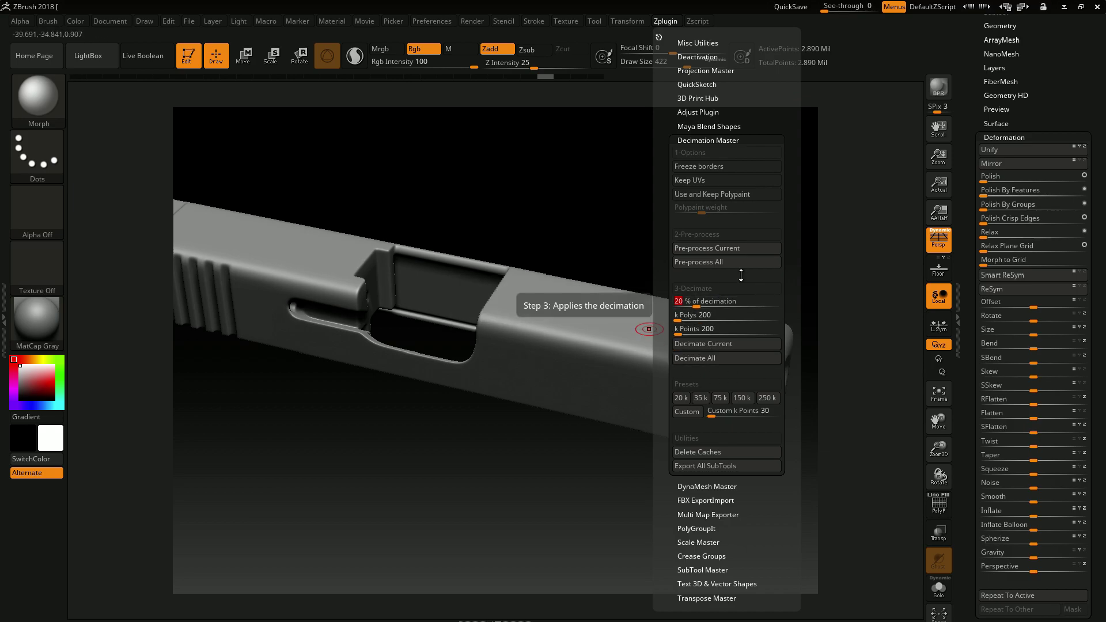
left_click(695, 344)
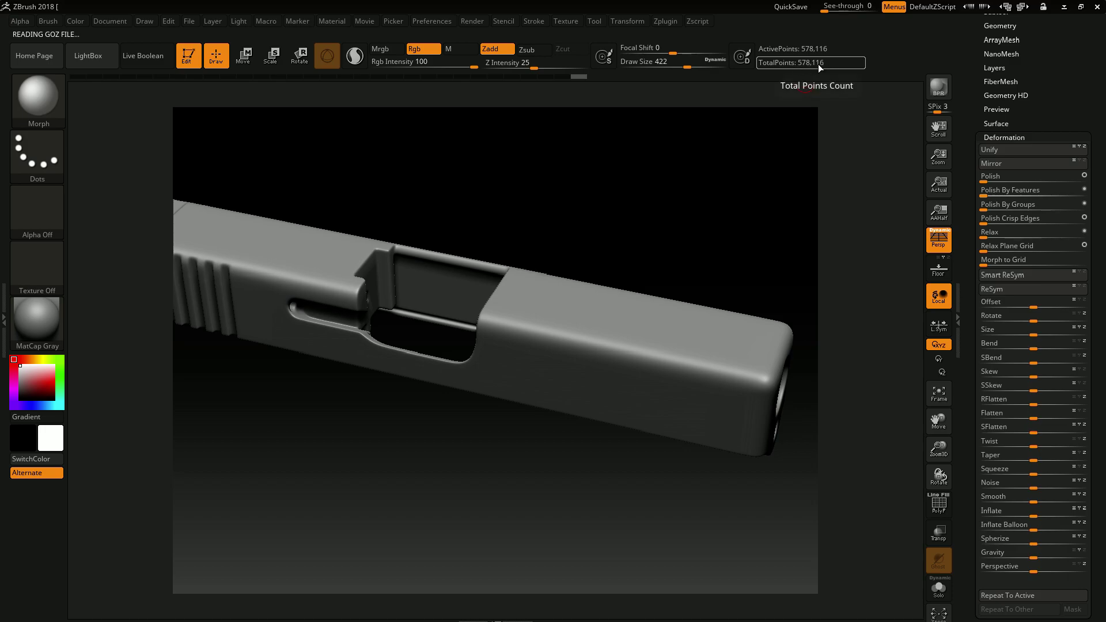
Step: Dismiss the morph target note and switch from the Morph brush to the Standard brush
mouse_move(422, 404)
left_mouse_down()
mouse_move(424, 358)
mouse_move(408, 352)
left_mouse_up()
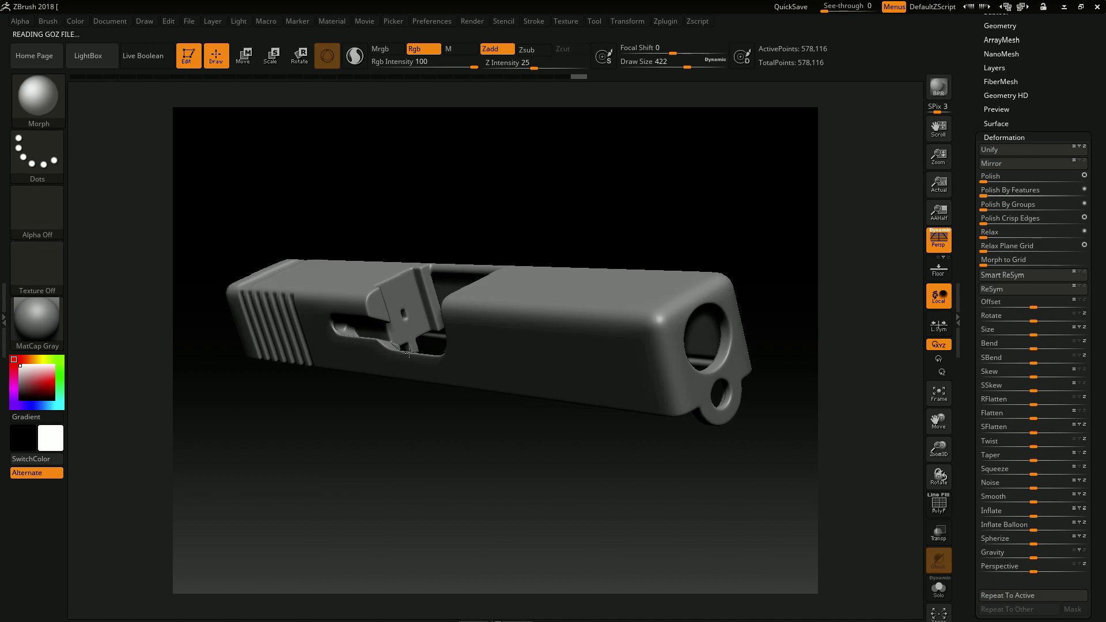
left_click(409, 352)
left_click(372, 378)
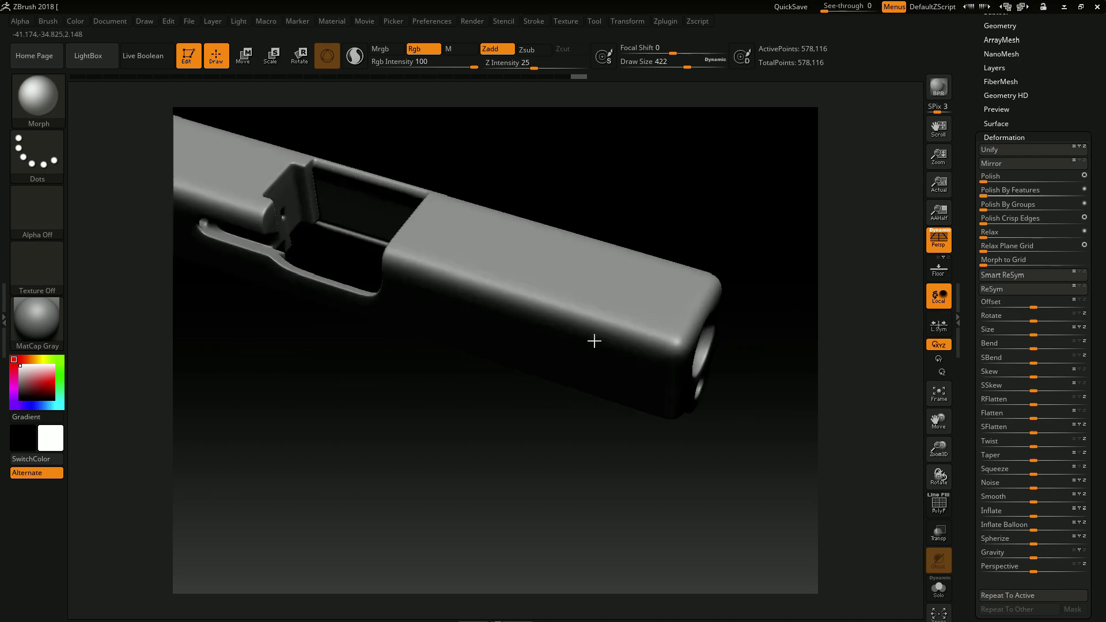
right_click_drag(606, 306, 612, 300)
left_click(612, 300)
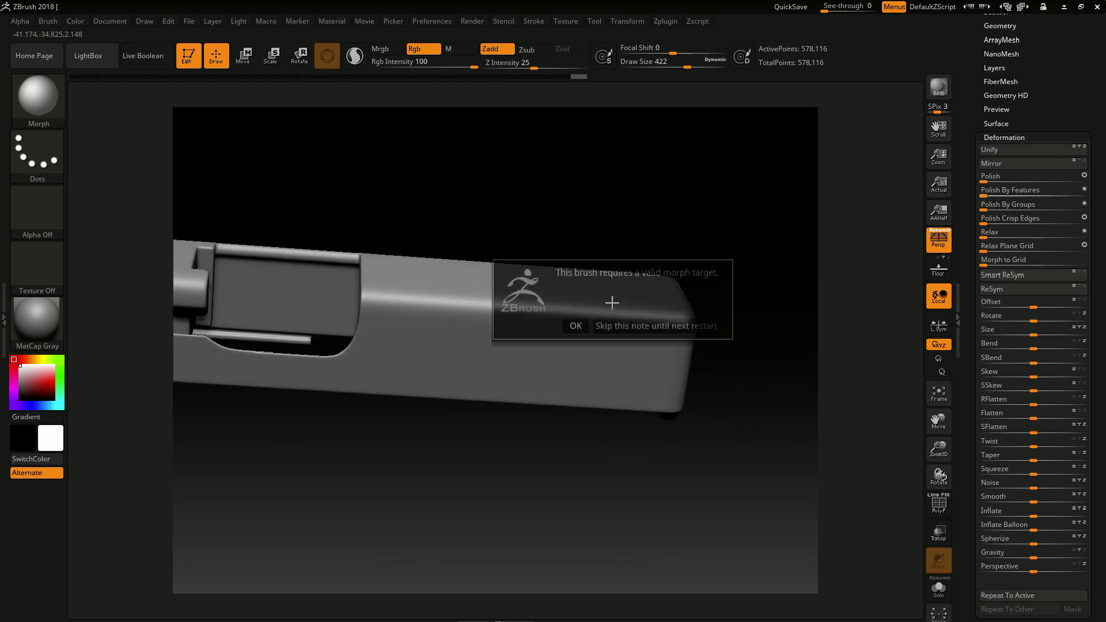
left_click(575, 326)
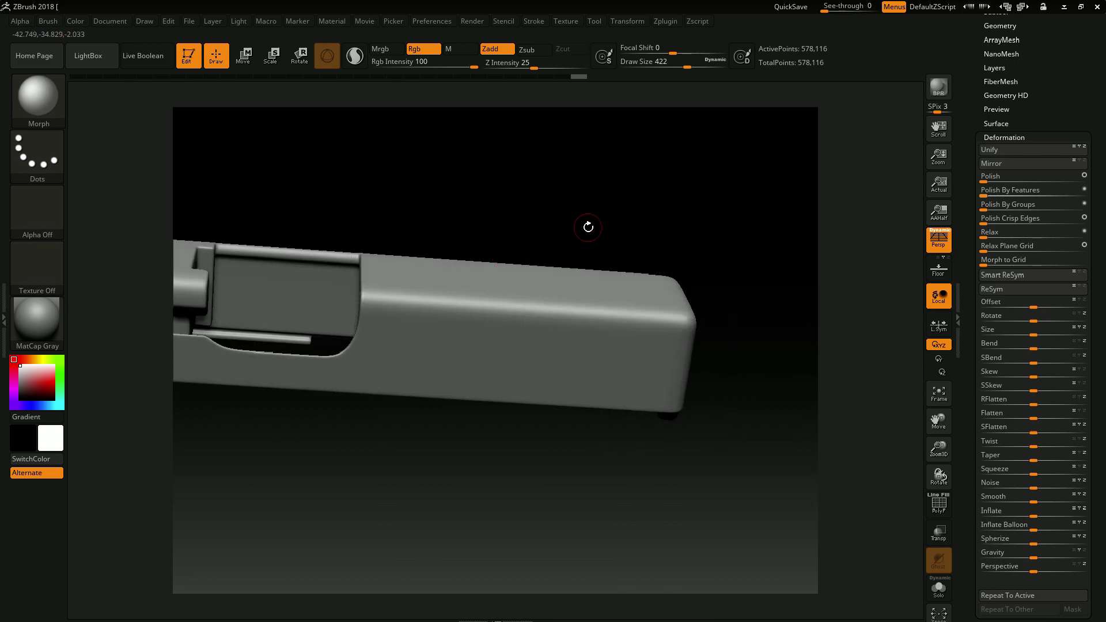
key("b")
key("s")
key("t")
Step: Show the polyframe and examine the decimated topology on the slide's flat sides, rounded edges and muzzle end
mouse_move(491, 259)
right_mouse_down()
mouse_move(551, 261)
mouse_move(507, 292)
mouse_move(438, 291)
mouse_move(504, 254)
mouse_move(525, 280)
right_mouse_up()
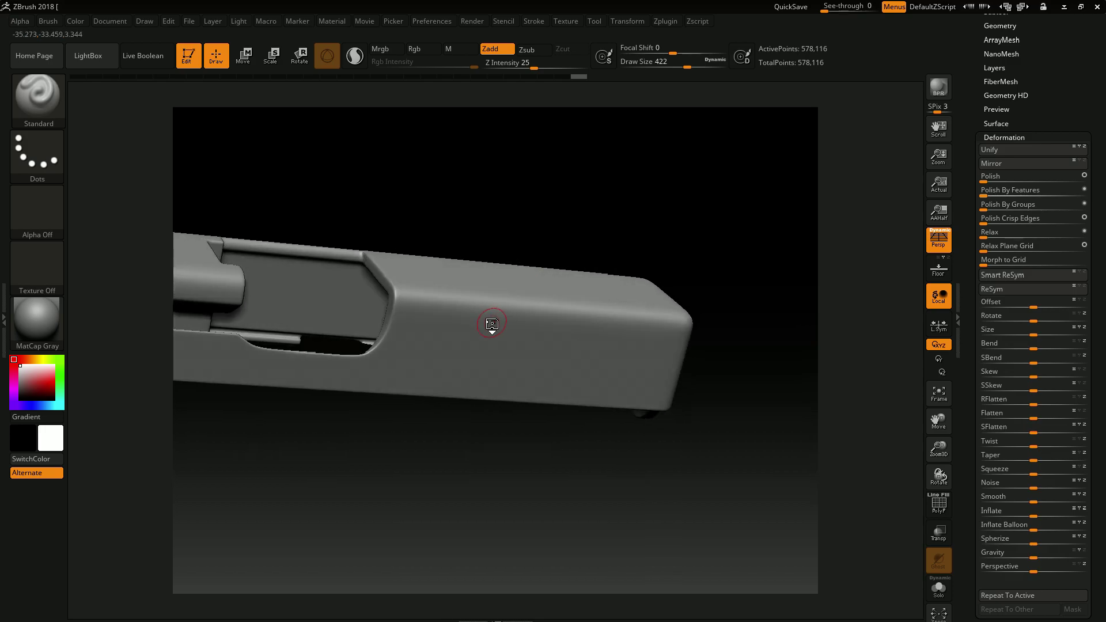
key("shift+f")
right_click_drag(514, 329, 559, 387, "ctrl")
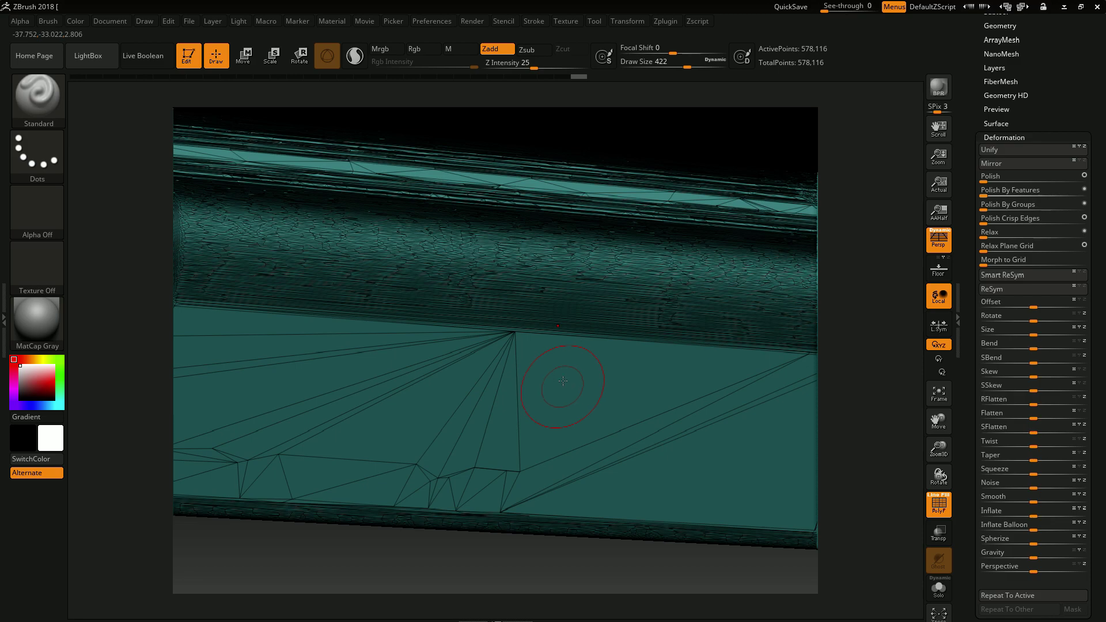
right_click_drag(574, 368, 601, 420, "alt")
mouse_move(602, 420)
left_mouse_down()
mouse_move(581, 398)
mouse_move(572, 321)
left_mouse_up()
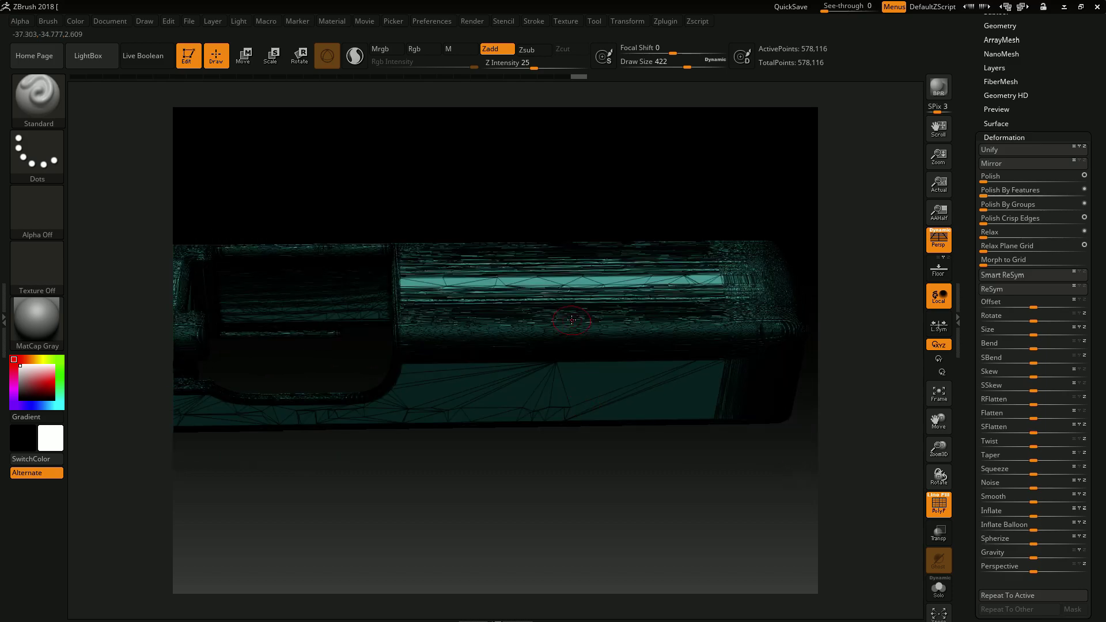
left_click_drag(562, 369, 591, 350)
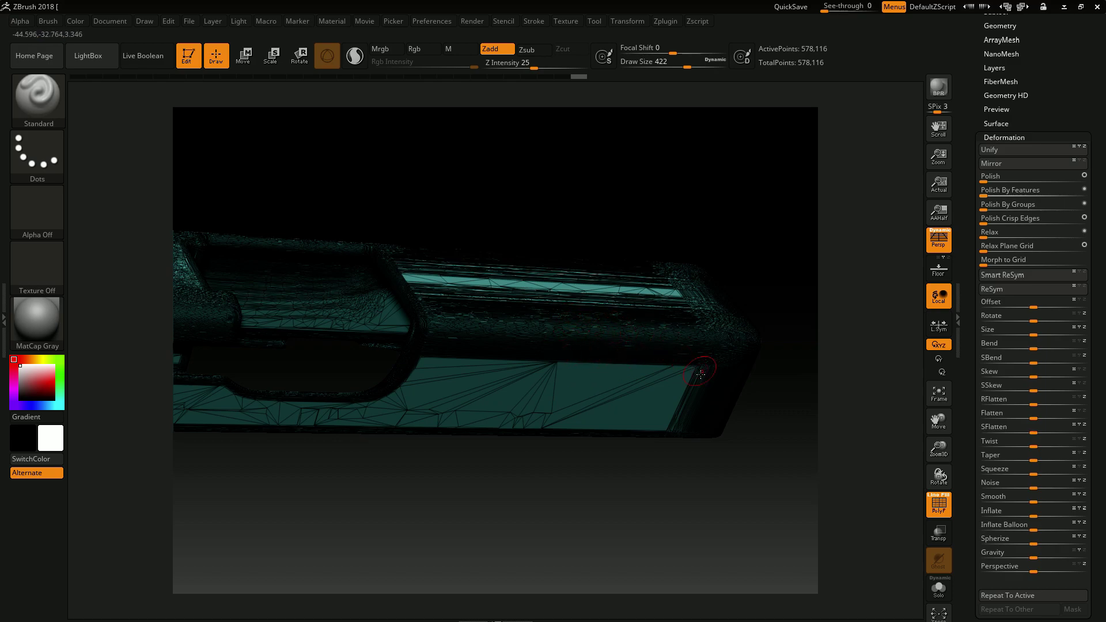
mouse_move(716, 370)
left_mouse_down()
mouse_move(717, 319)
mouse_move(700, 360)
left_mouse_up()
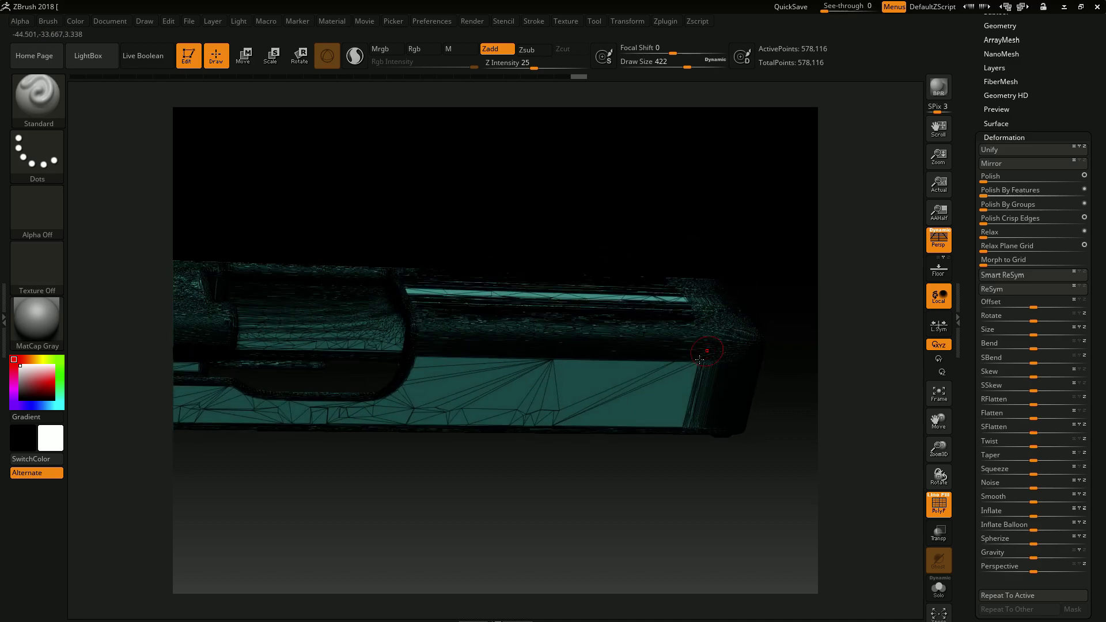
left_click_drag(707, 314, 609, 383)
right_click_drag(543, 254, 623, 536, "alt")
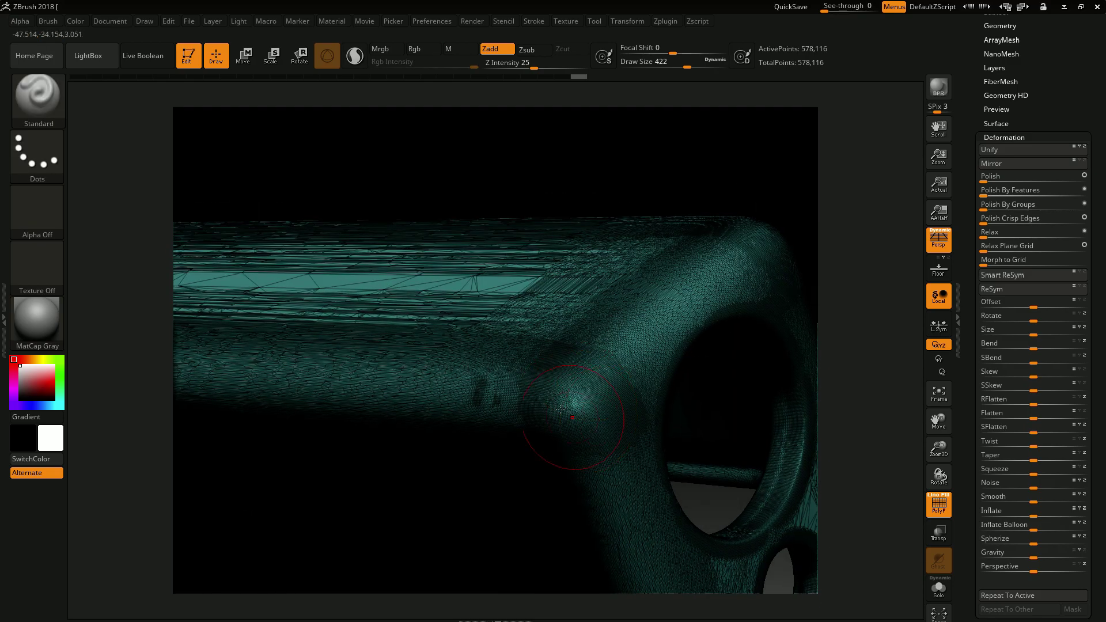
left_click_drag(490, 375, 486, 252)
mouse_move(553, 371)
left_mouse_down()
mouse_move(582, 392)
mouse_move(562, 398)
left_mouse_up()
Step: Hide the polyframe and examine the shaded slide from its side and its serrated rear end
key("shift+f")
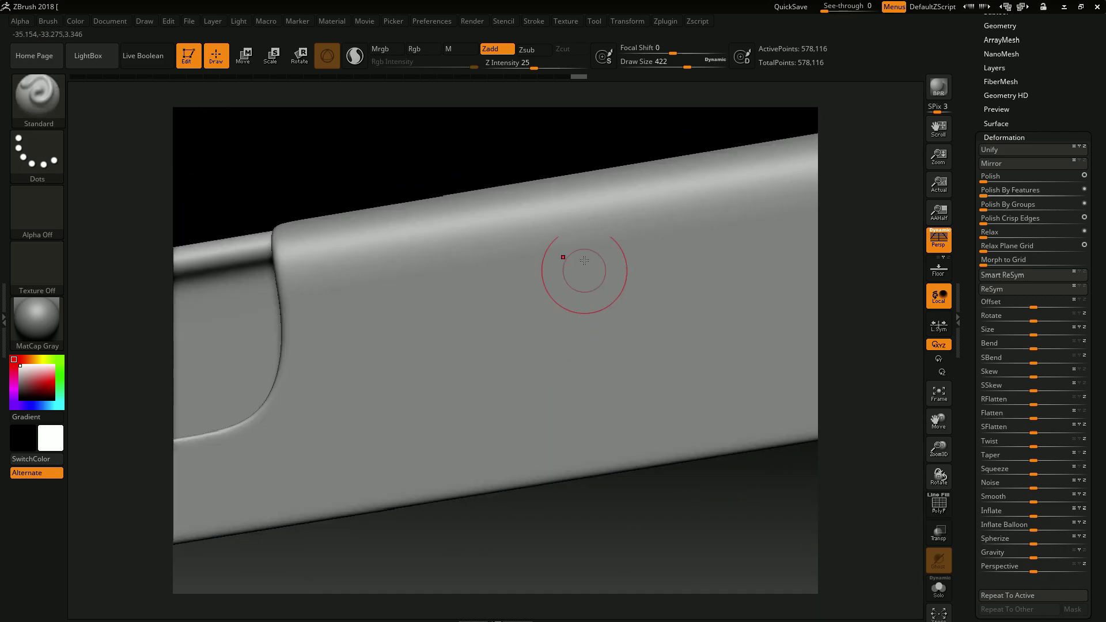
right_click_drag(586, 267, 678, 325)
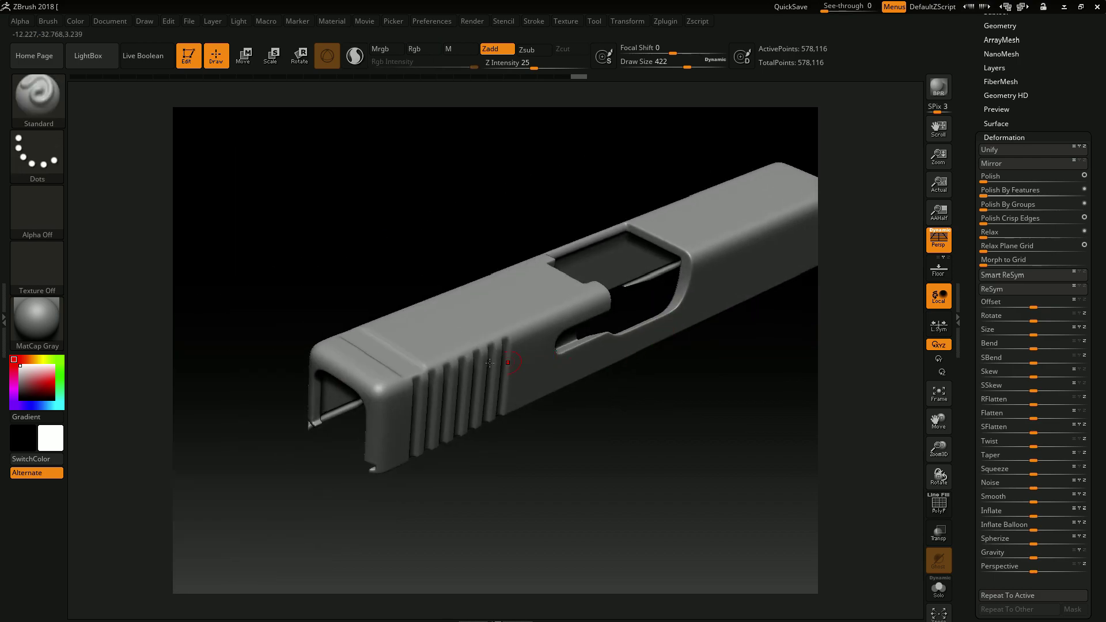
key("shift+f")
key("shift+f")
mouse_move(511, 339)
left_mouse_down()
mouse_move(521, 420)
mouse_move(624, 383)
mouse_move(625, 369)
left_mouse_up()
right_click_drag(625, 370, 572, 361, "alt")
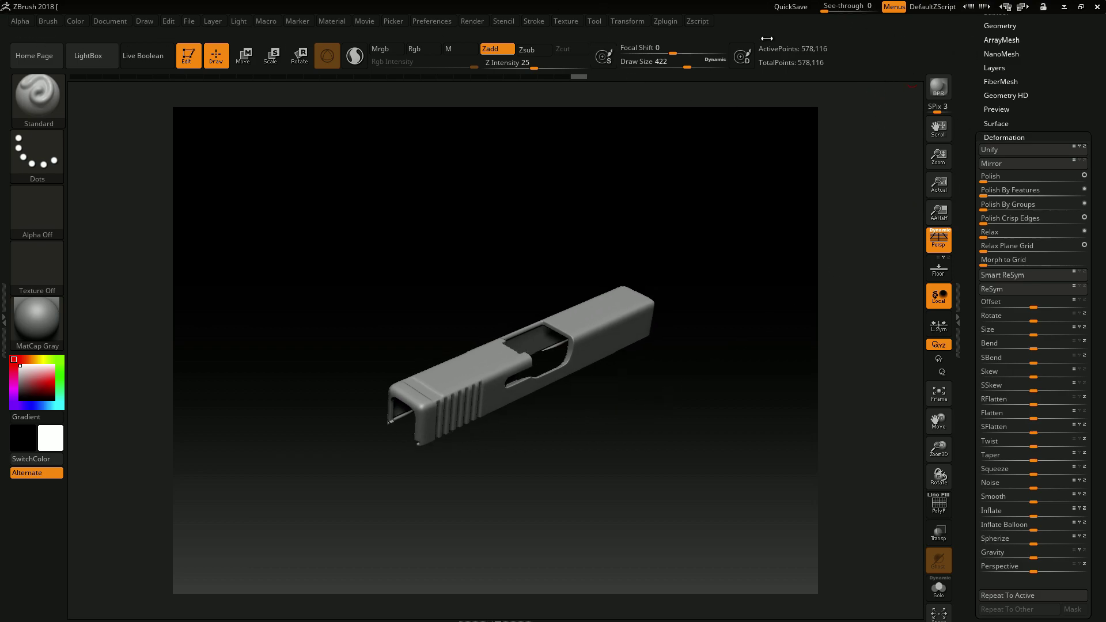
Step: Start a GoZ transfer of the decimated slide mesh
left_click_drag(1047, 46, 1039, 230)
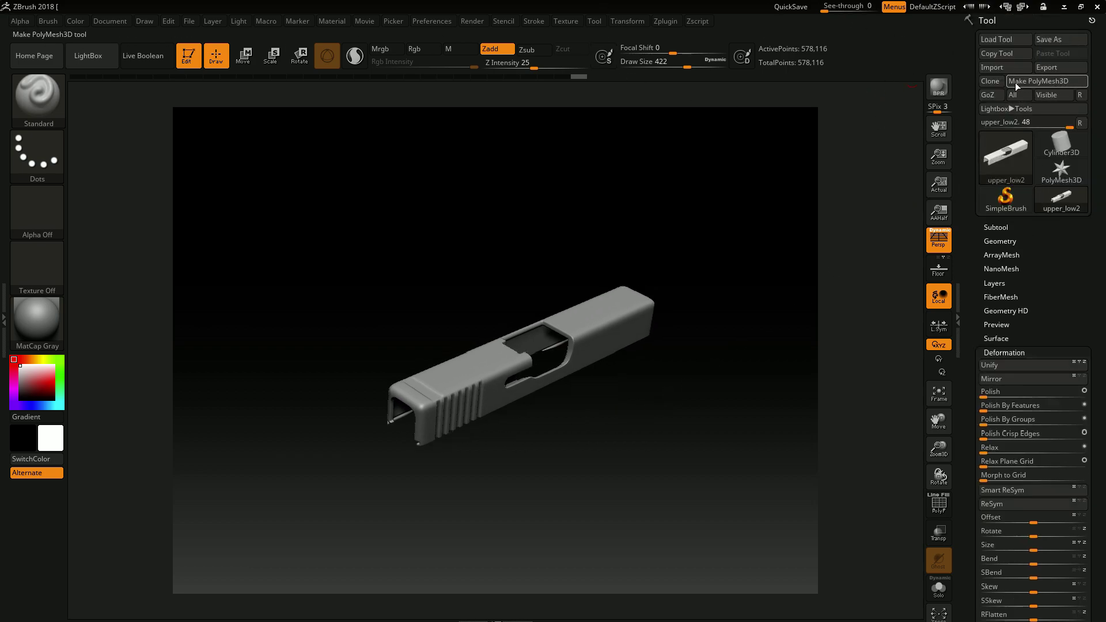
left_click(989, 96)
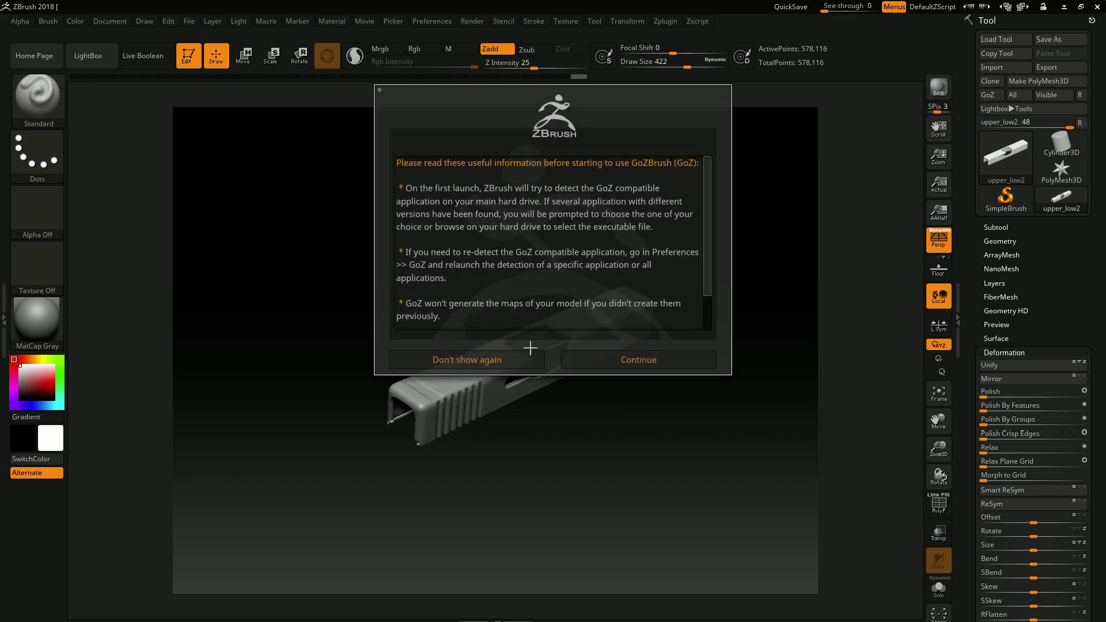
Step: Switch to 3ds Max and save the open scene as demo in the scenes folder
key("alt+Tab")
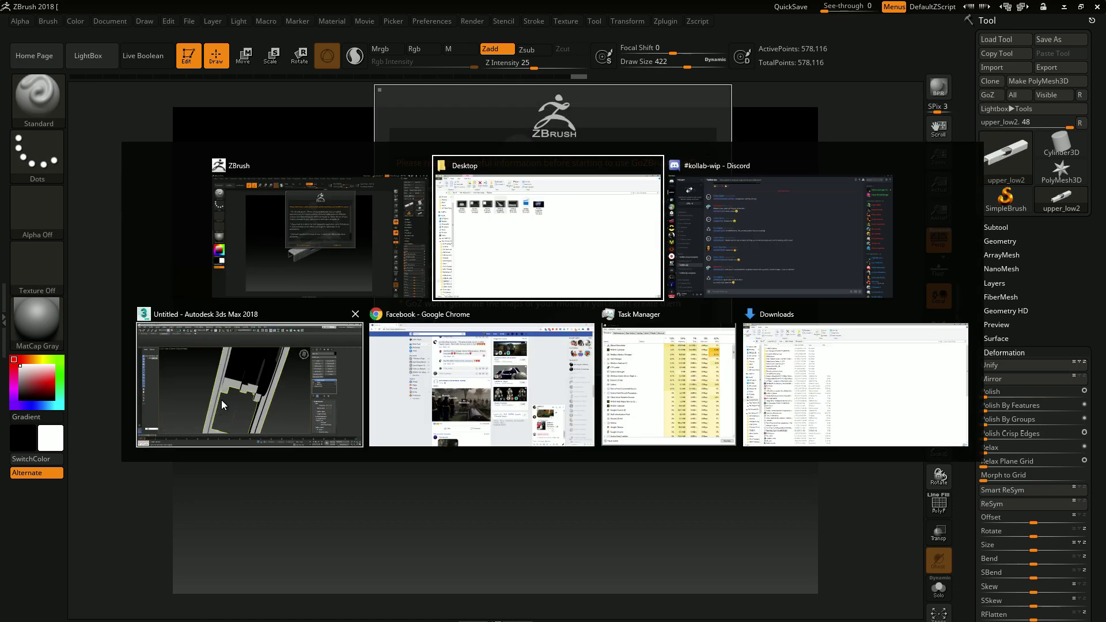
scroll(473, 279, "down", 5)
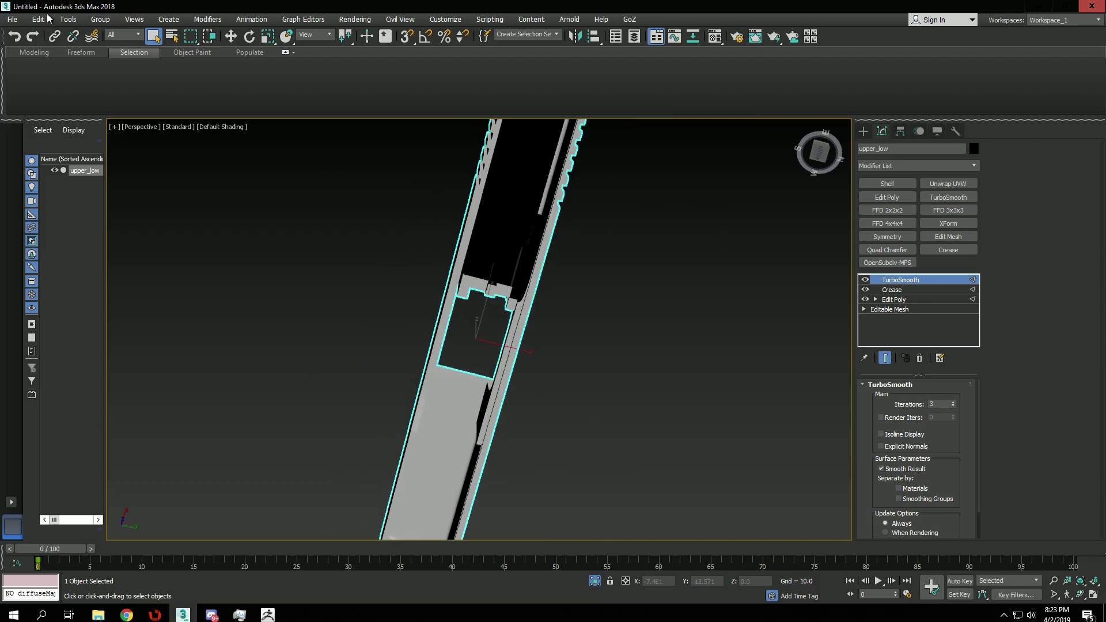
left_click(12, 19)
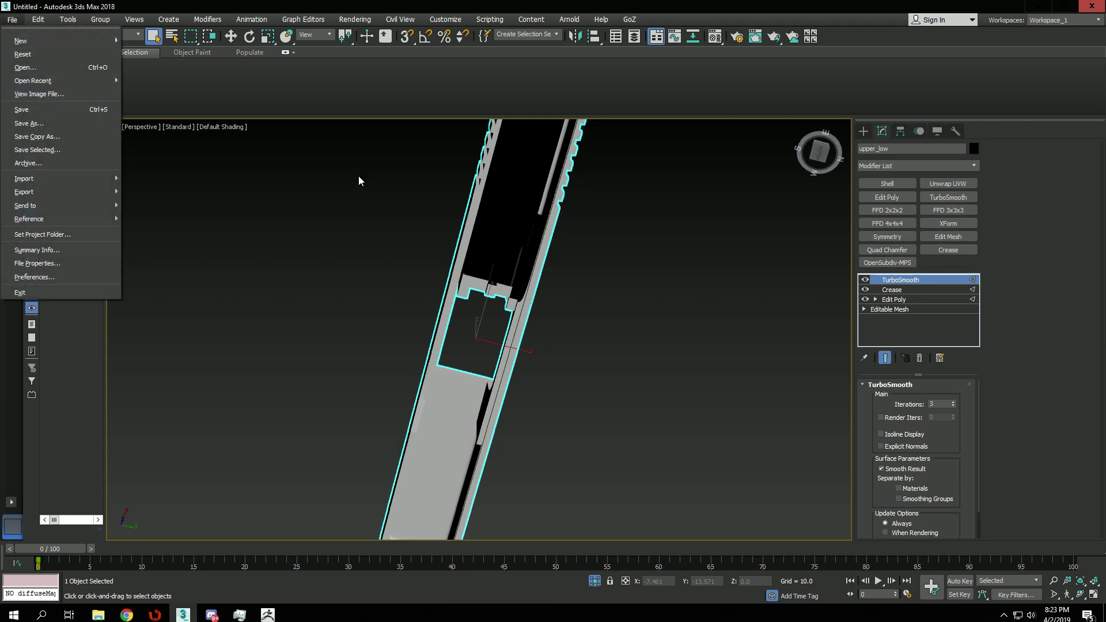
left_click(45, 124)
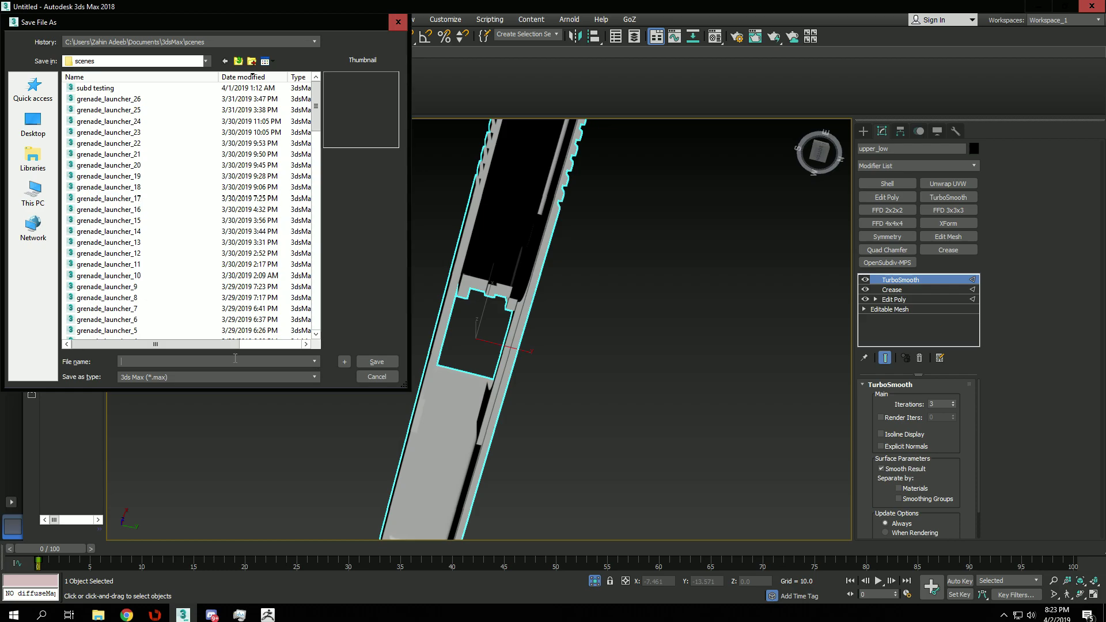
key("Return")
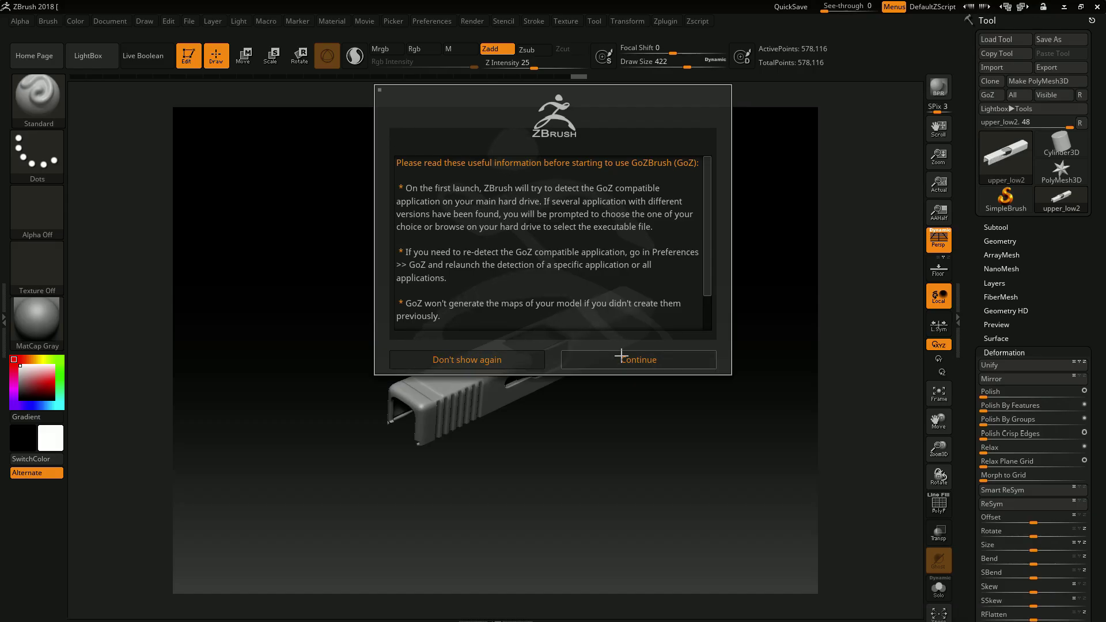
Step: Continue the GoZ transfer from ZBrush, and select and inspect the upper_low slide in the 3ds Max scene
left_click(616, 363)
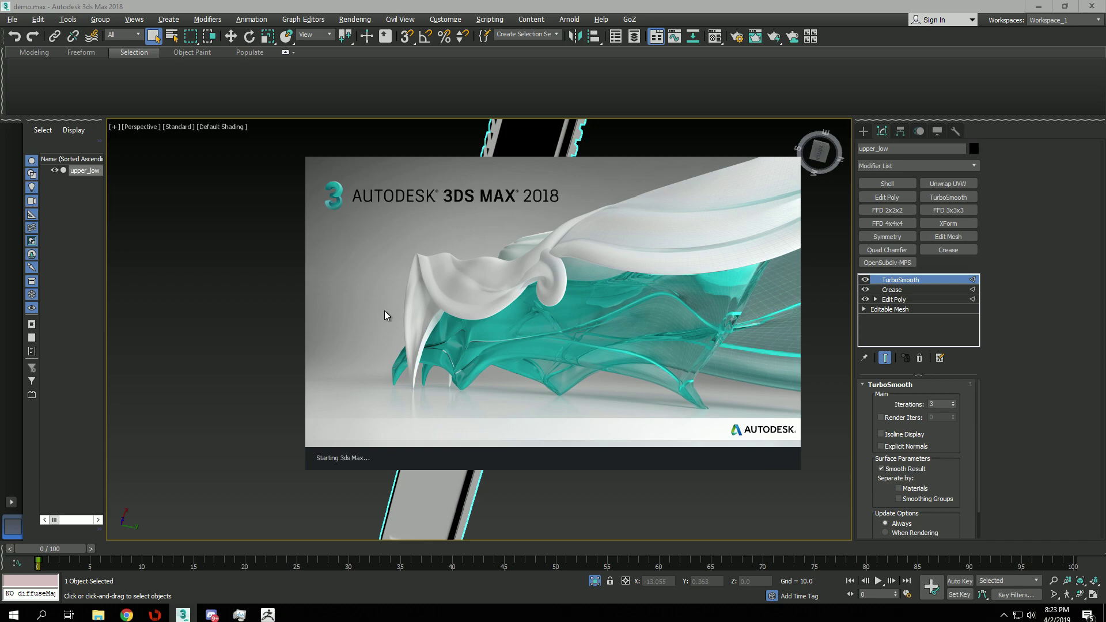
left_click(323, 516)
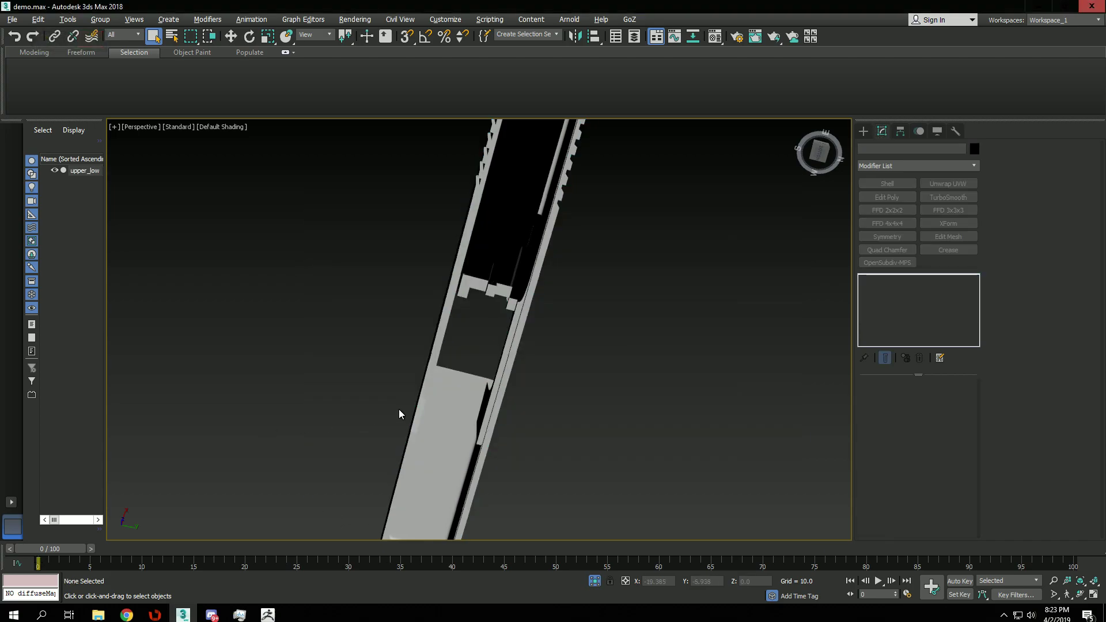
left_click(482, 384)
middle_click_drag(519, 375, 598, 450, "alt")
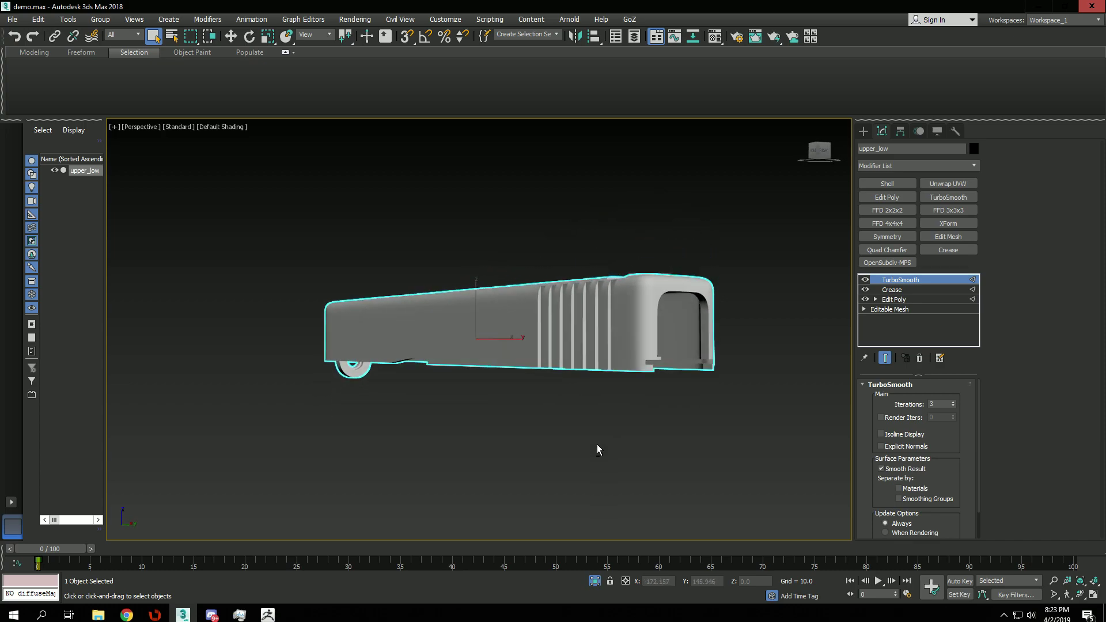
middle_click_drag(555, 469, 483, 476)
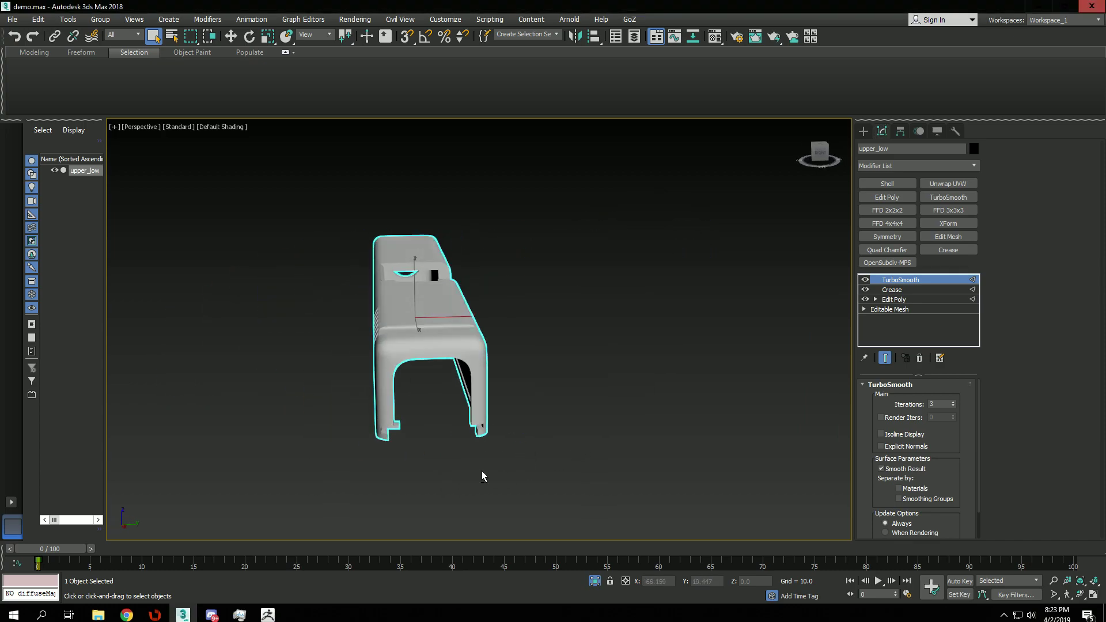
Step: Switch to ZBrush and export the decimated slide to the Desktop as demo_high_mesh in OBJ format
key("alt+Tab")
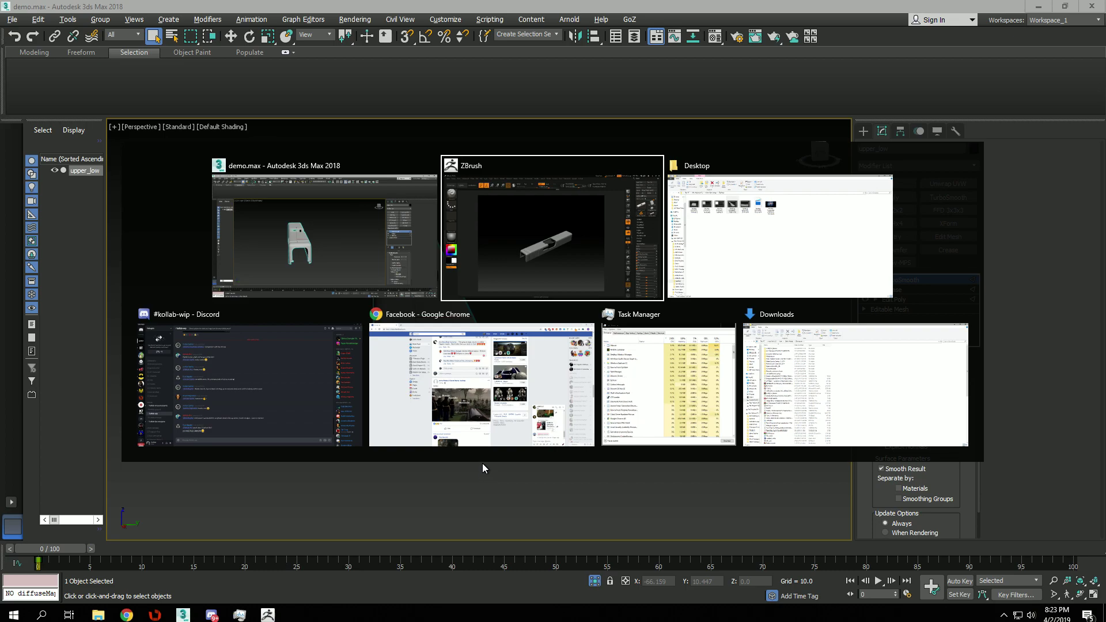
left_click(312, 278)
key("alt+Tab")
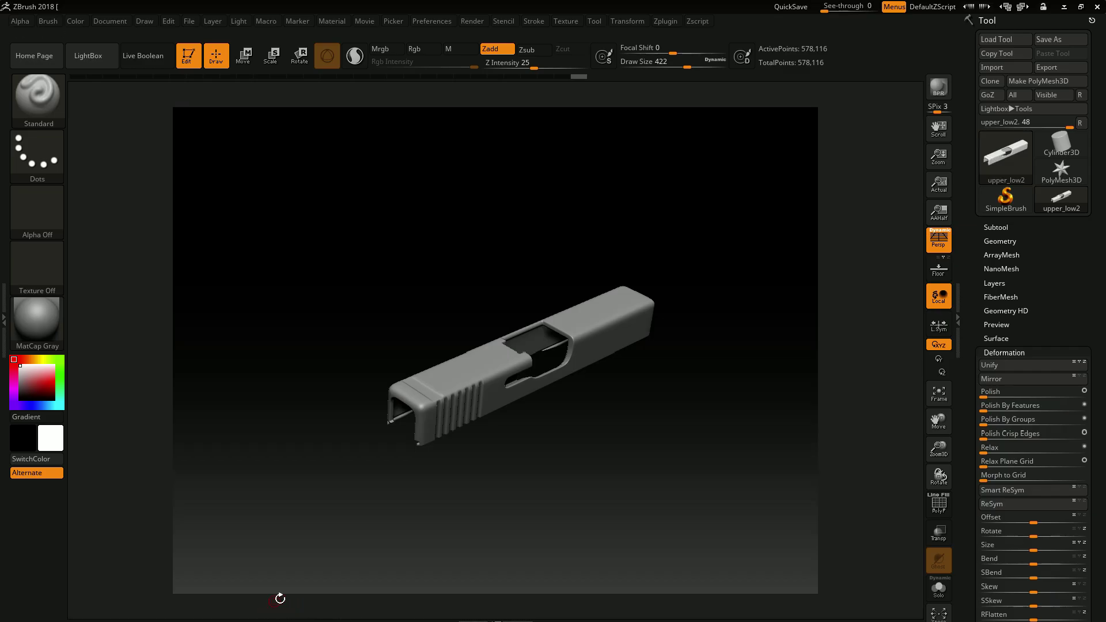
key("alt+Tab")
left_click(1064, 66)
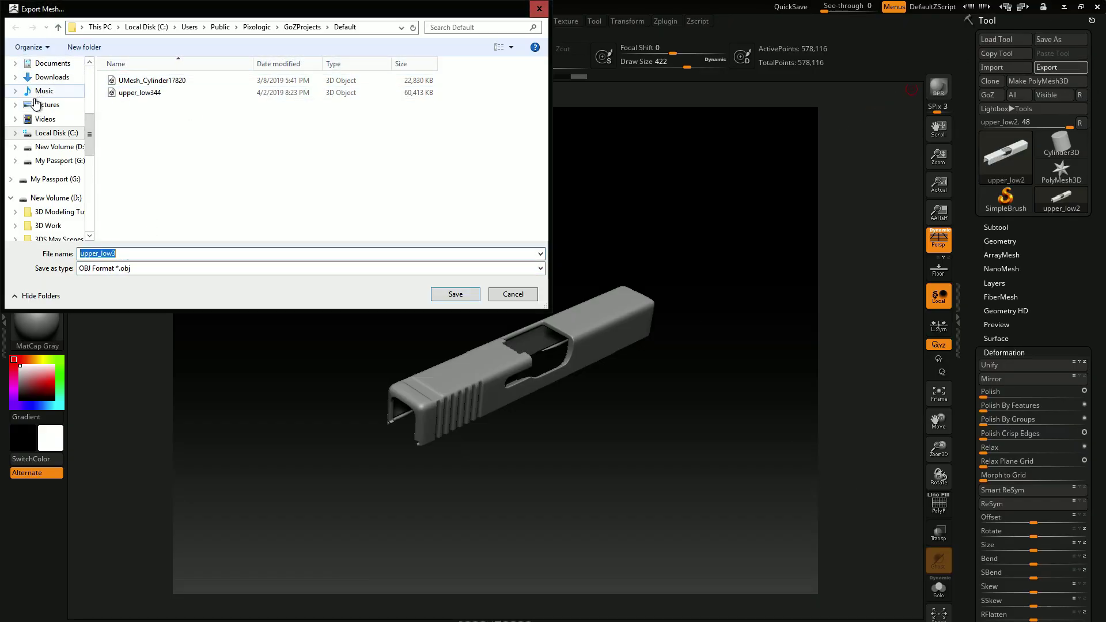
scroll(35, 103, "up", 3)
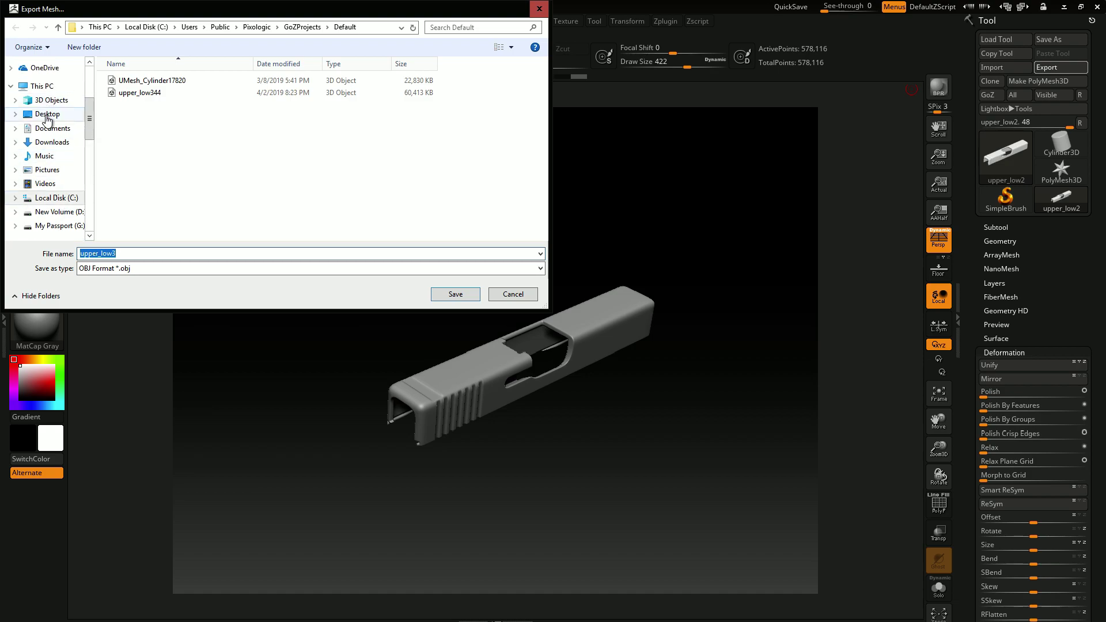
left_click(47, 114)
double_click(168, 253)
type("demo_")
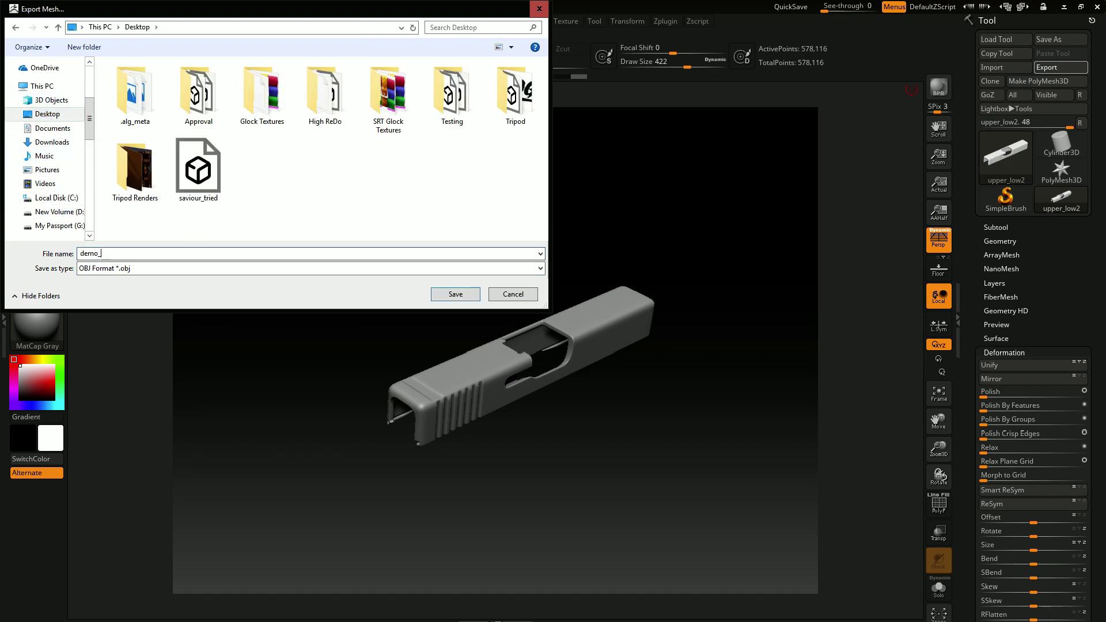
type("high_mesh")
key("Return")
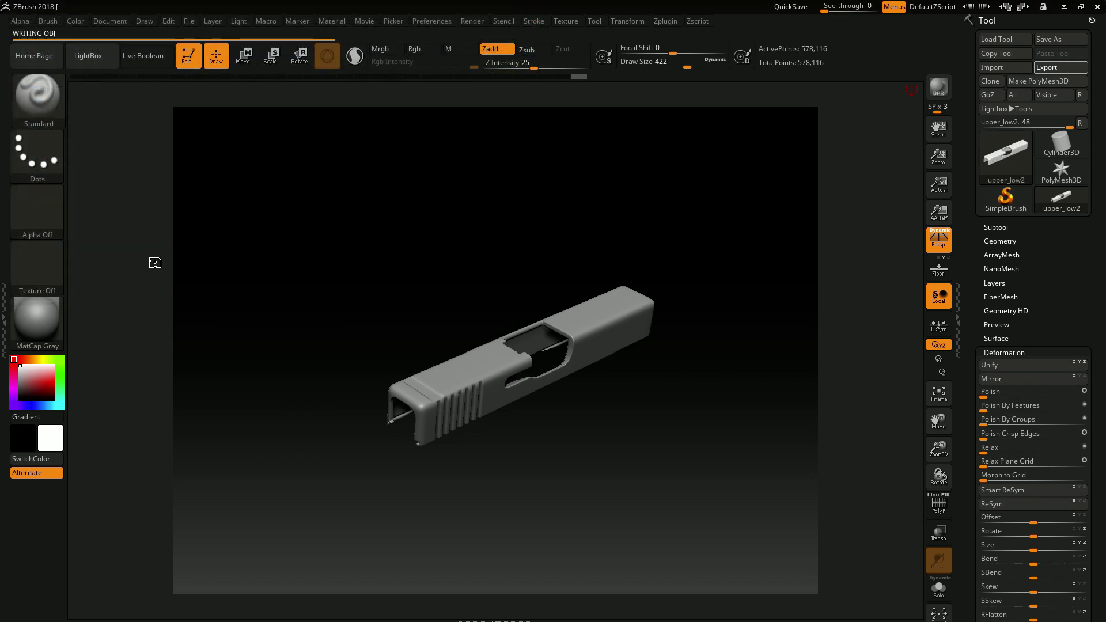
Step: Switch to the demo.max scene in 3ds Max and delete the upper_low slide
key("alt+Tab")
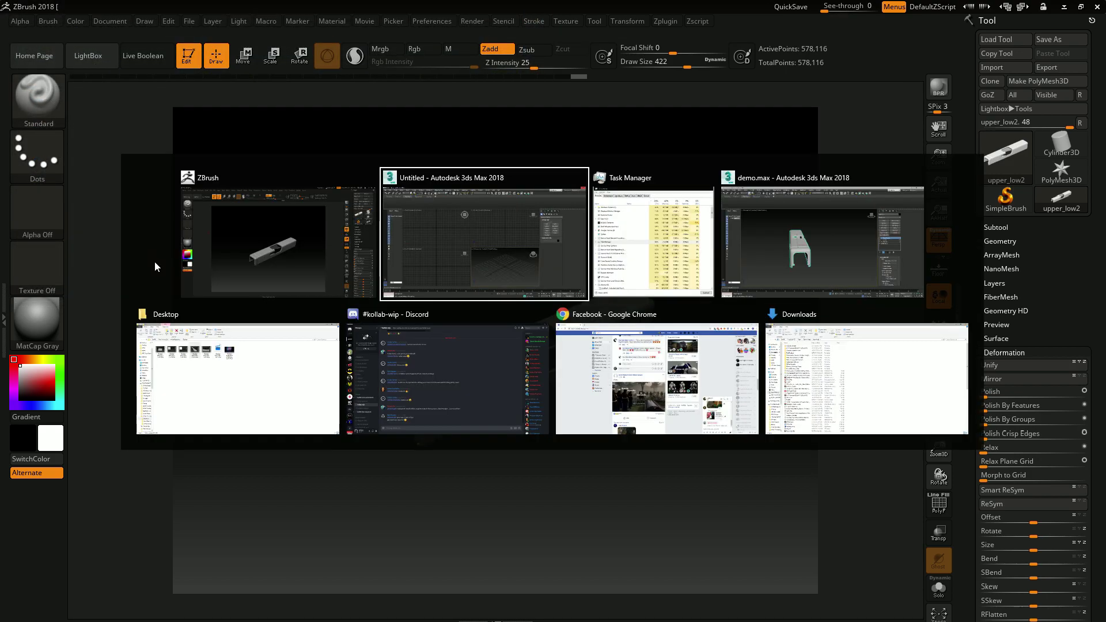
left_click(871, 223)
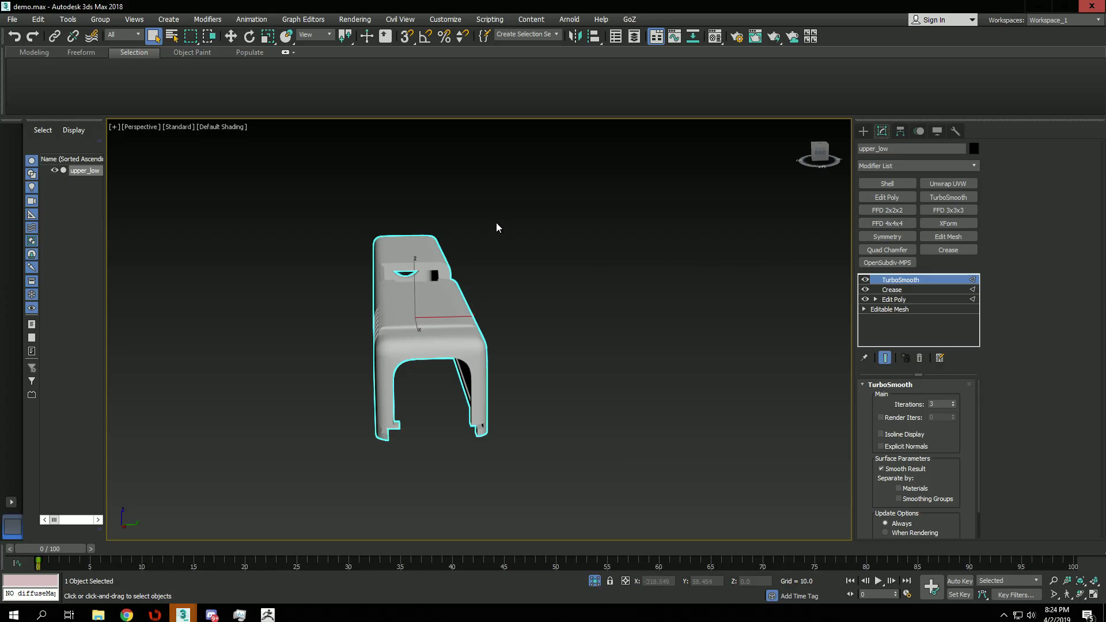
key("Delete")
Step: Import the demo_high_mesh OBJ from the Desktop into the scene with the existing import options
left_click(12, 19)
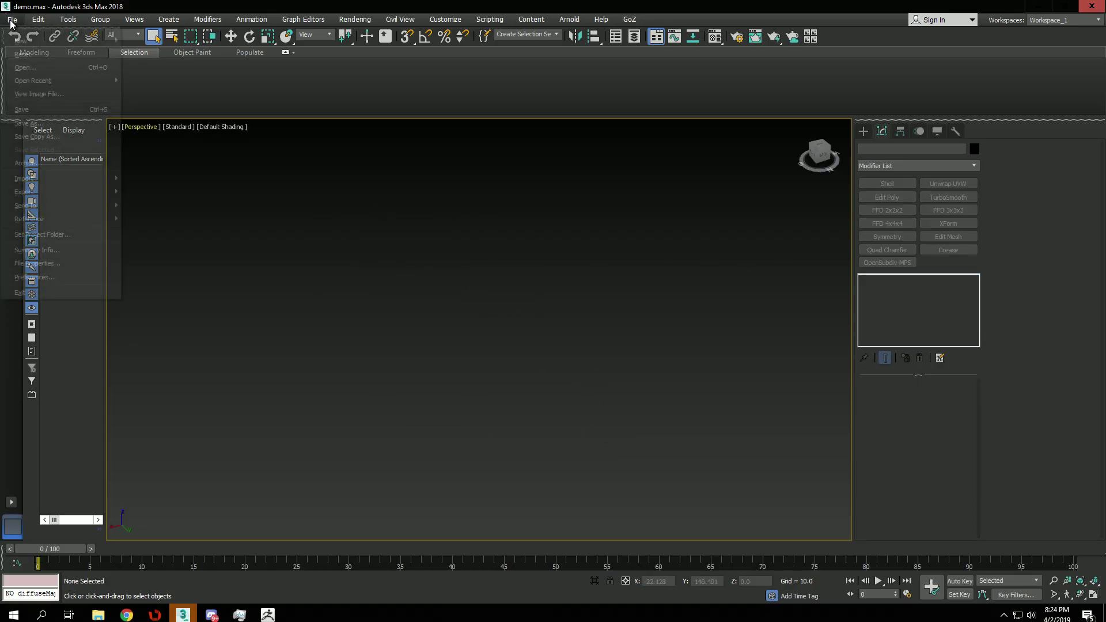
mouse_move(34, 179)
left_click(147, 186)
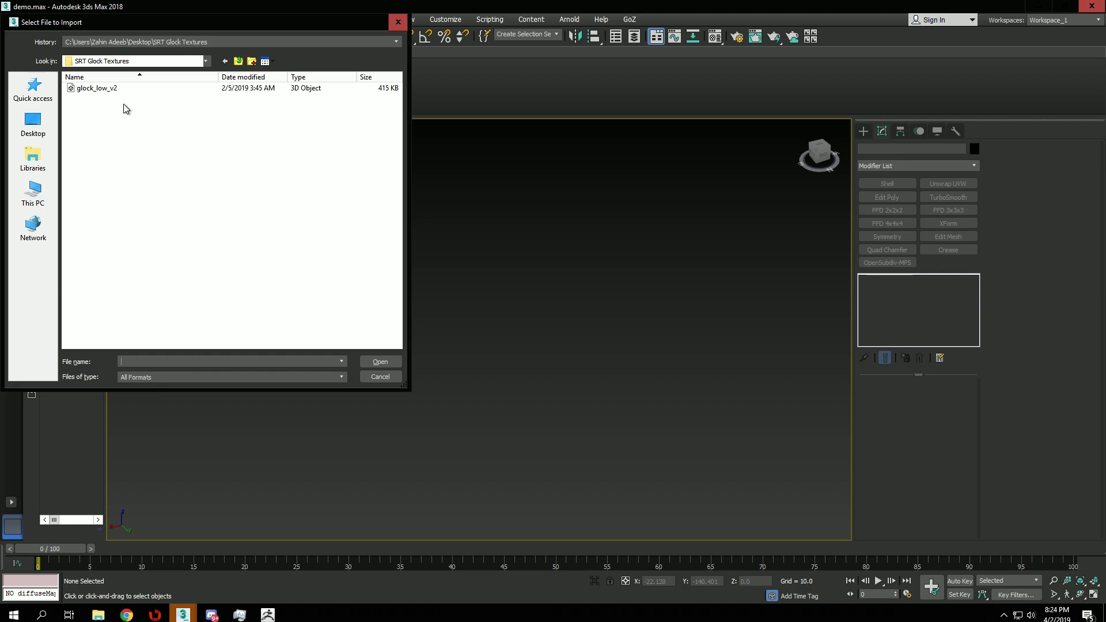
left_click(45, 88)
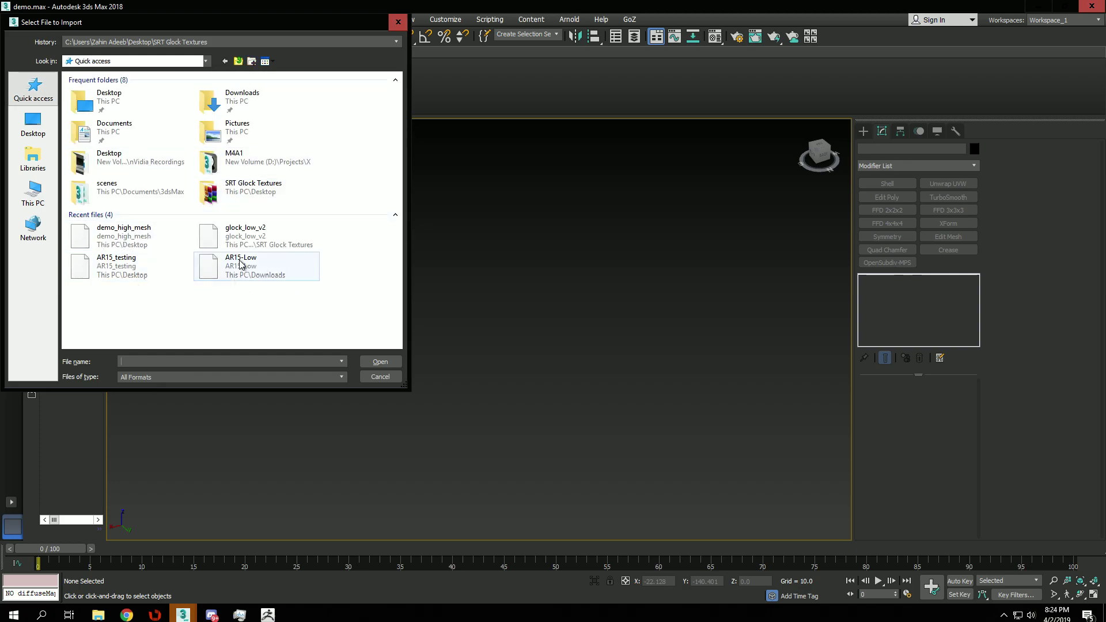
double_click(95, 235)
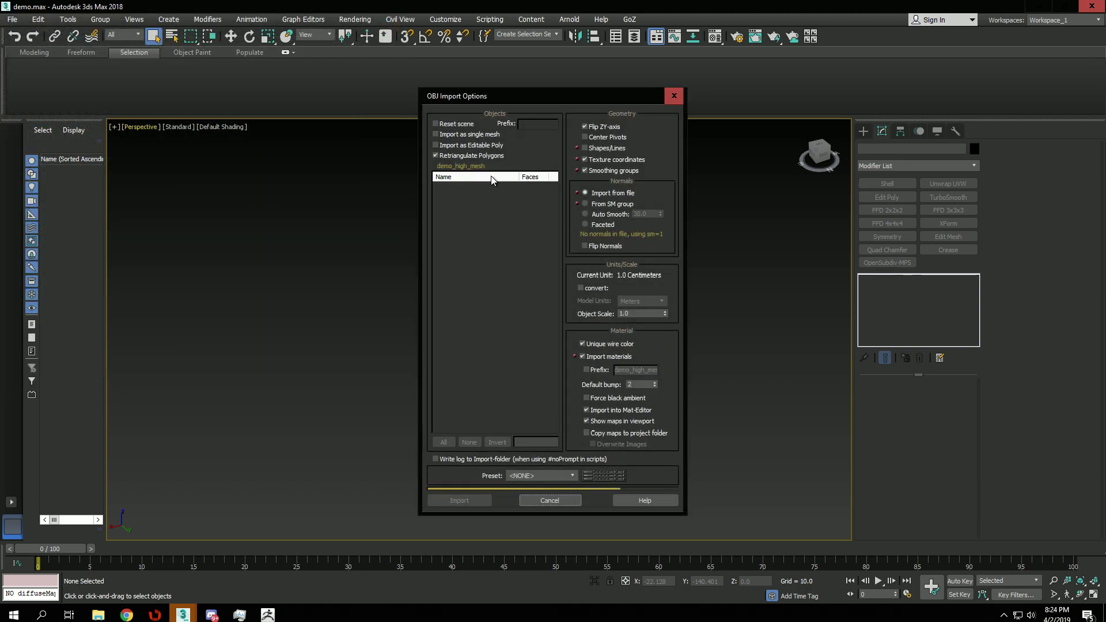
left_click(467, 501)
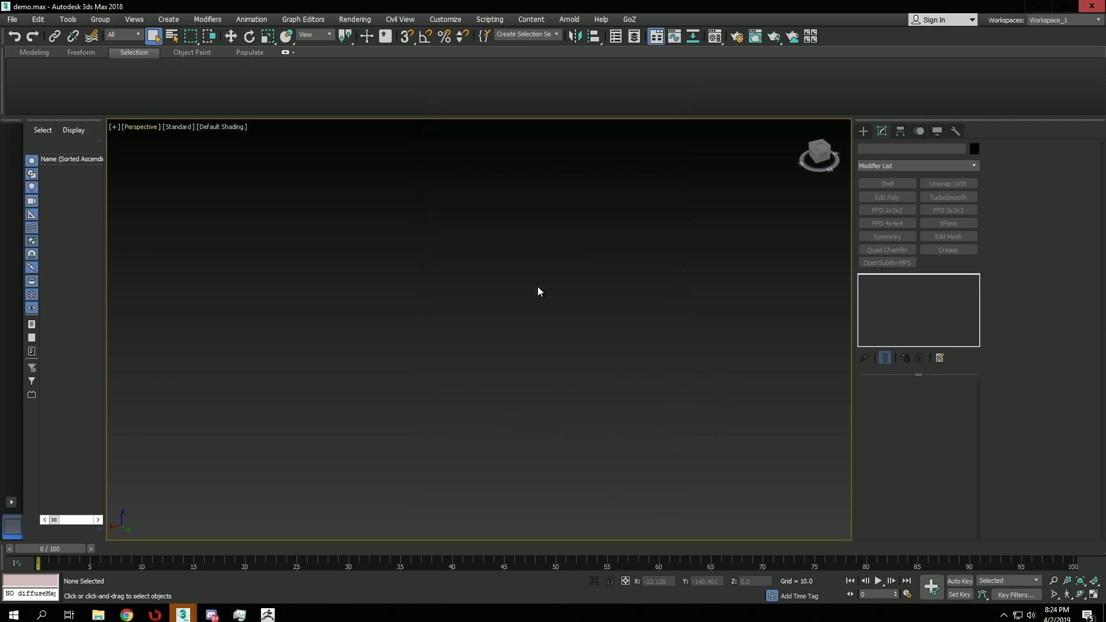
Step: Inspect the imported slide's mesh with edged faces shown, and return to plain shading
middle_click_drag(472, 339, 644, 351, "alt")
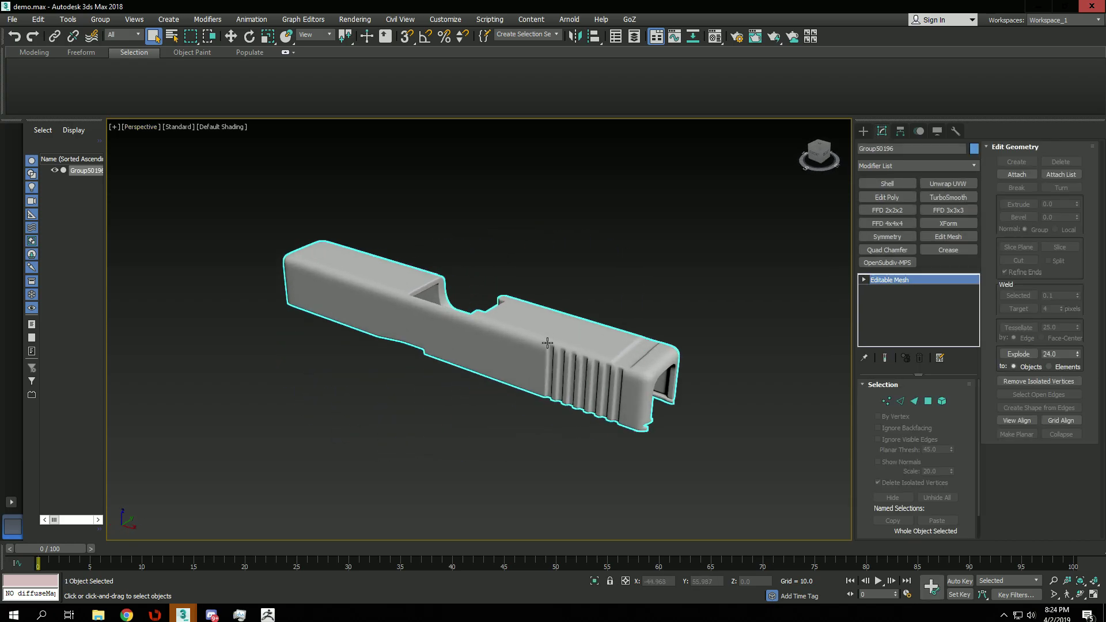
scroll(546, 343, "up", 5)
key("F4")
scroll(548, 343, "down", 4)
mouse_move(547, 343)
middle_mouse_down("alt")
mouse_move(615, 366)
mouse_move(685, 360)
middle_mouse_up("alt")
key("F4")
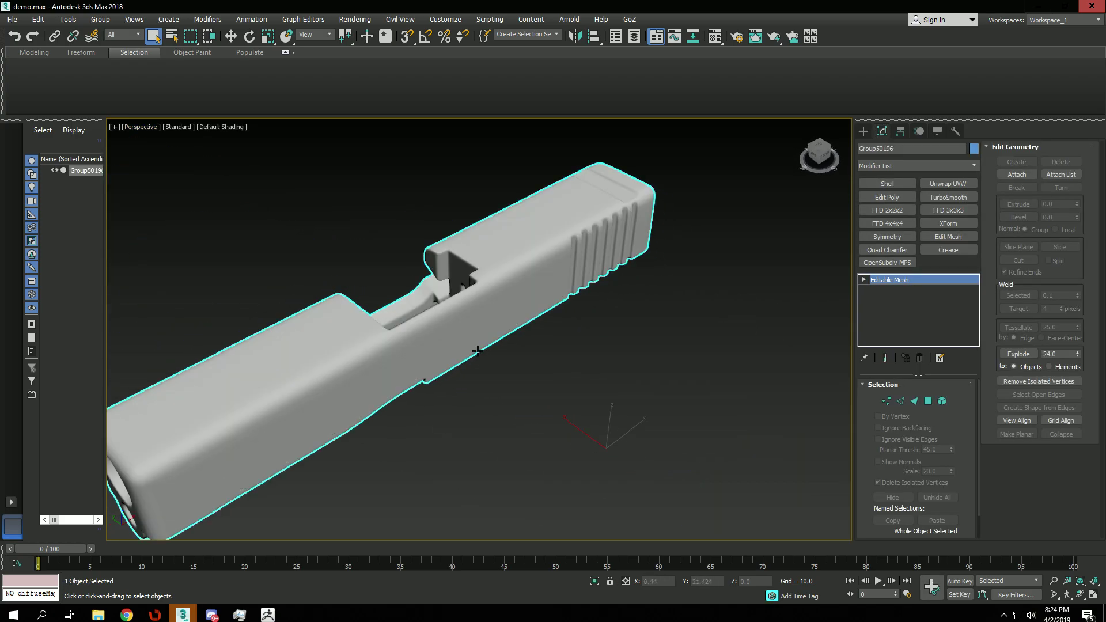
Step: Examine the imported slide's shading up close around the ejection port and along its full length
scroll(476, 350, "up", 3)
middle_click_drag(476, 350, 592, 334, "alt")
scroll(480, 257, "down", 2)
scroll(392, 291, "up", 6)
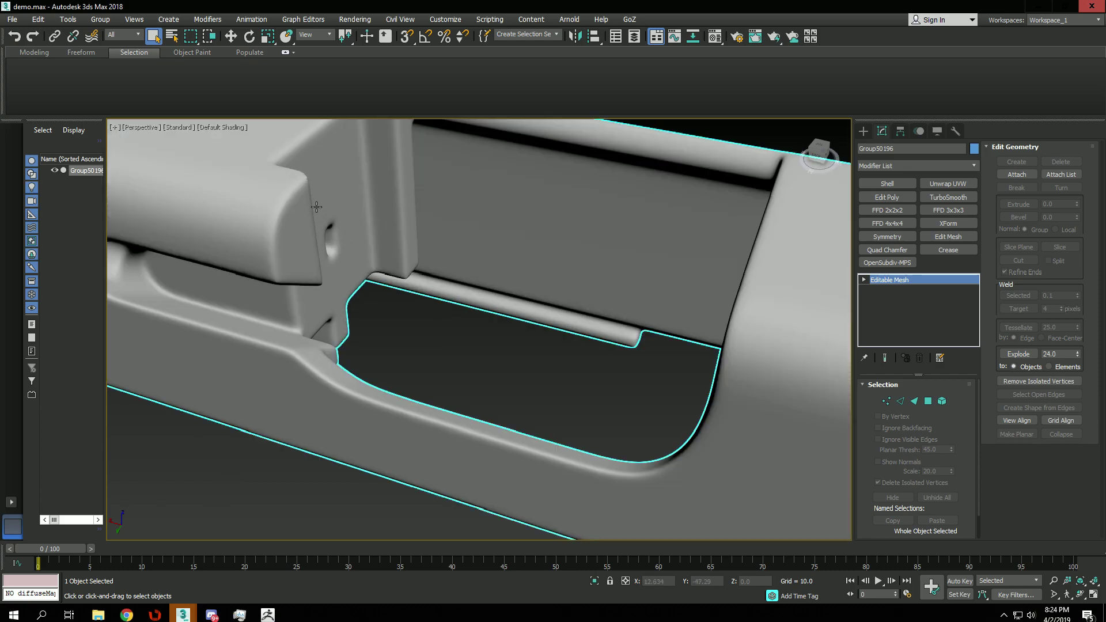
scroll(296, 210, "down", 5)
middle_click_drag(372, 343, 533, 345, "alt")
scroll(532, 345, "down", 5)
middle_click_drag(487, 314, 533, 364, "alt")
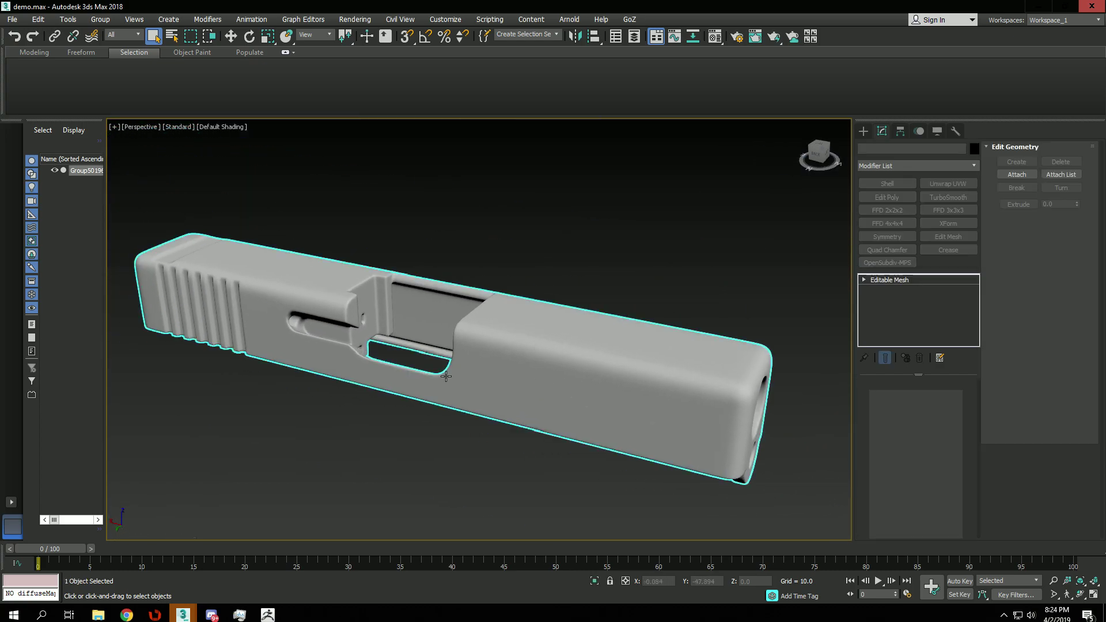
Step: Set the default material's specular level to 104 and close the Material Editor
middle_click_drag(556, 234, 555, 382)
key("m")
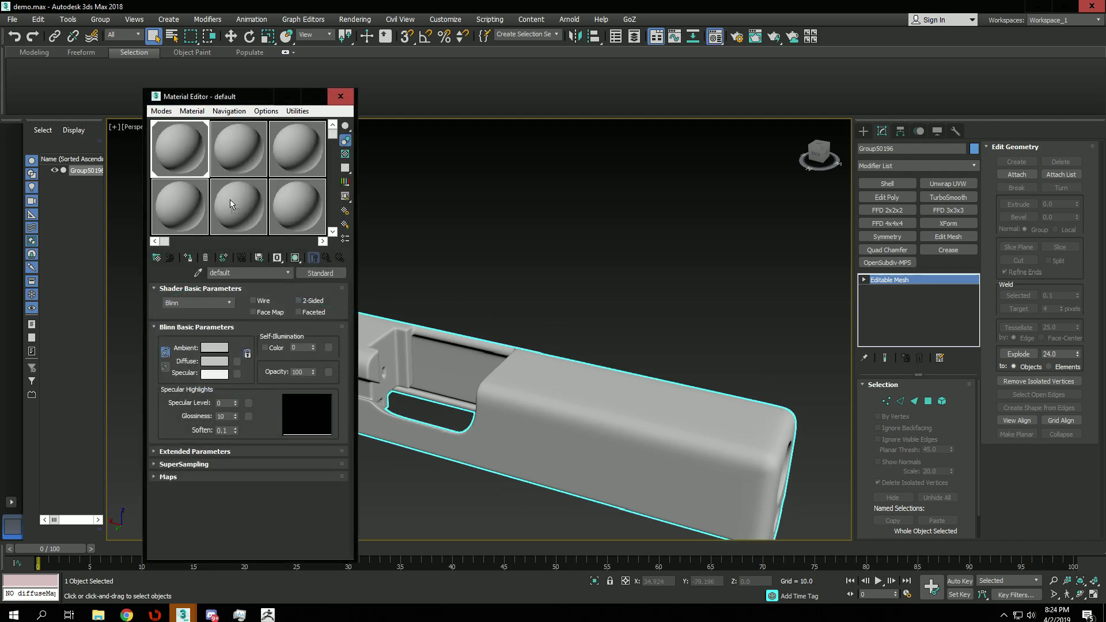
left_click_drag(235, 405, 235, 406)
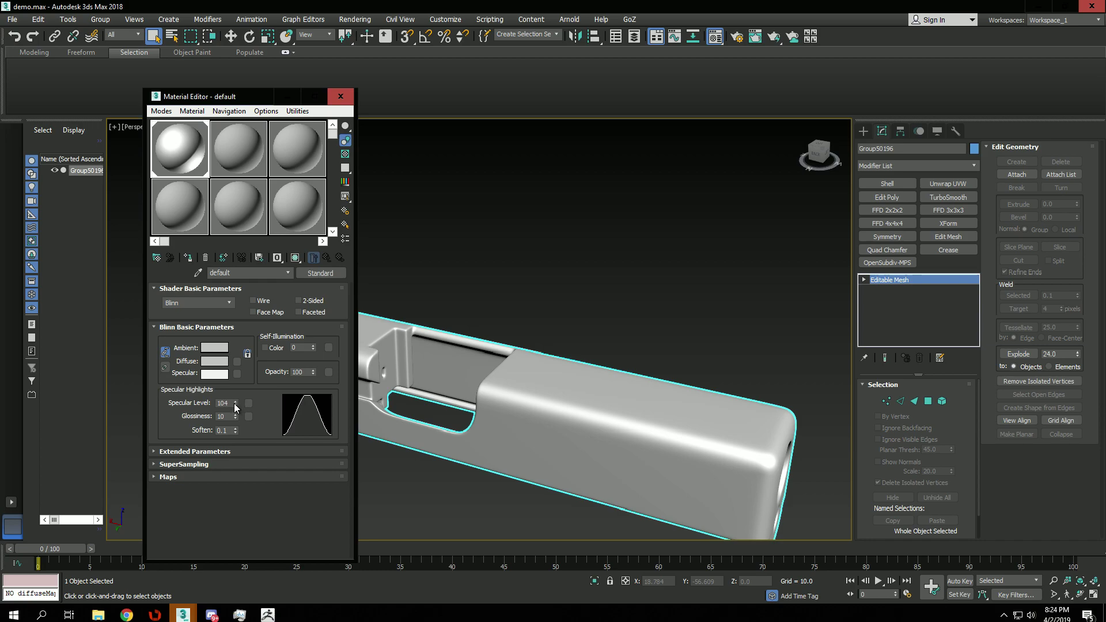
left_click(340, 96)
Step: Examine the specular highlights on the slide's rear serrations, top edges and ejection port side for shading errors
middle_click_drag(426, 413, 610, 432, "alt")
scroll(670, 434, "up", 4)
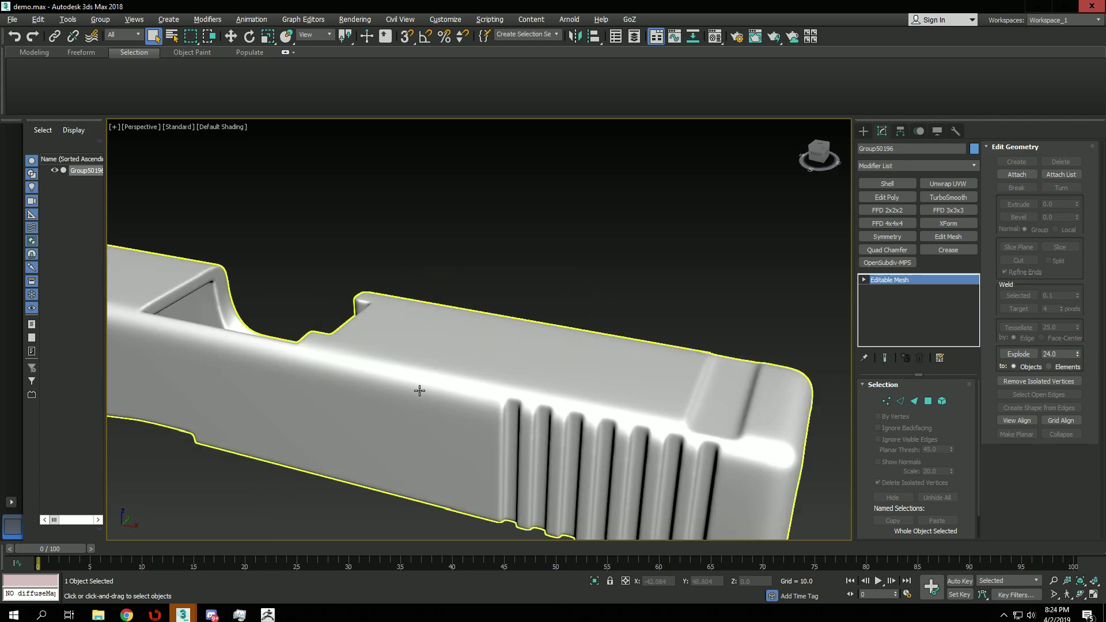
middle_click_drag(420, 391, 357, 354, "alt")
middle_click_drag(501, 400, 597, 394, "alt")
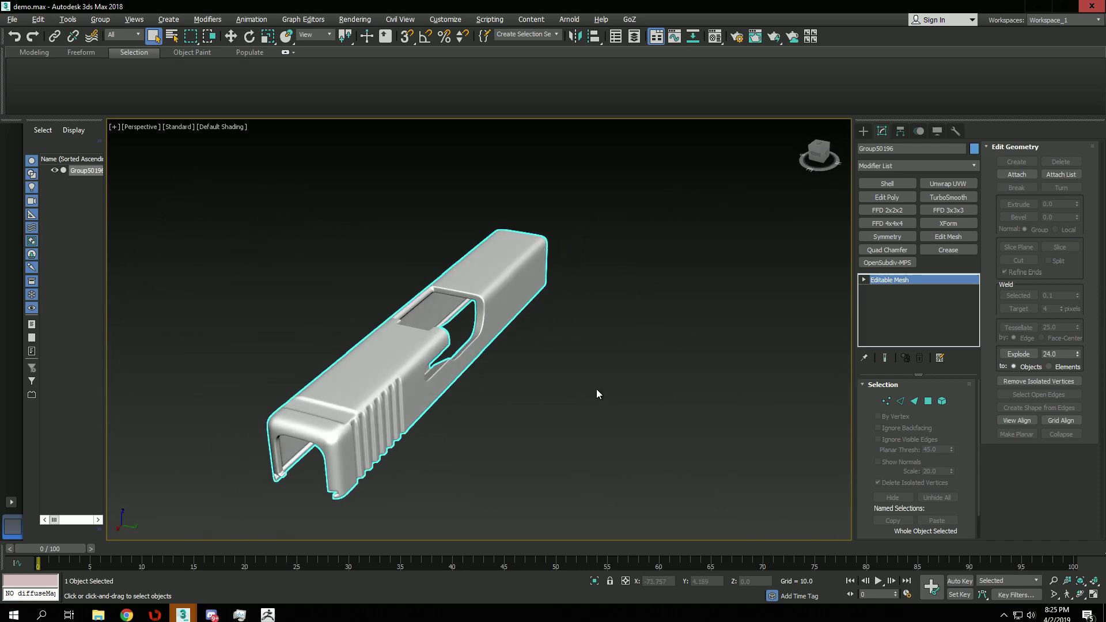
scroll(379, 348, "up", 3)
middle_click_drag(379, 348, 595, 262, "alt")
middle_click_drag(262, 250, 632, 301, "alt")
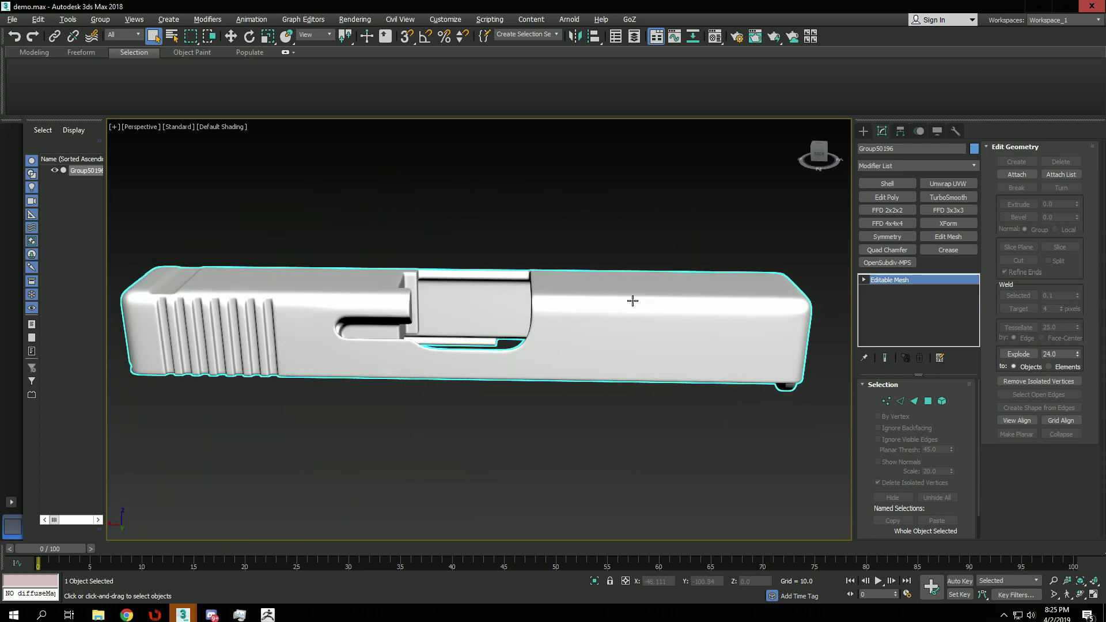